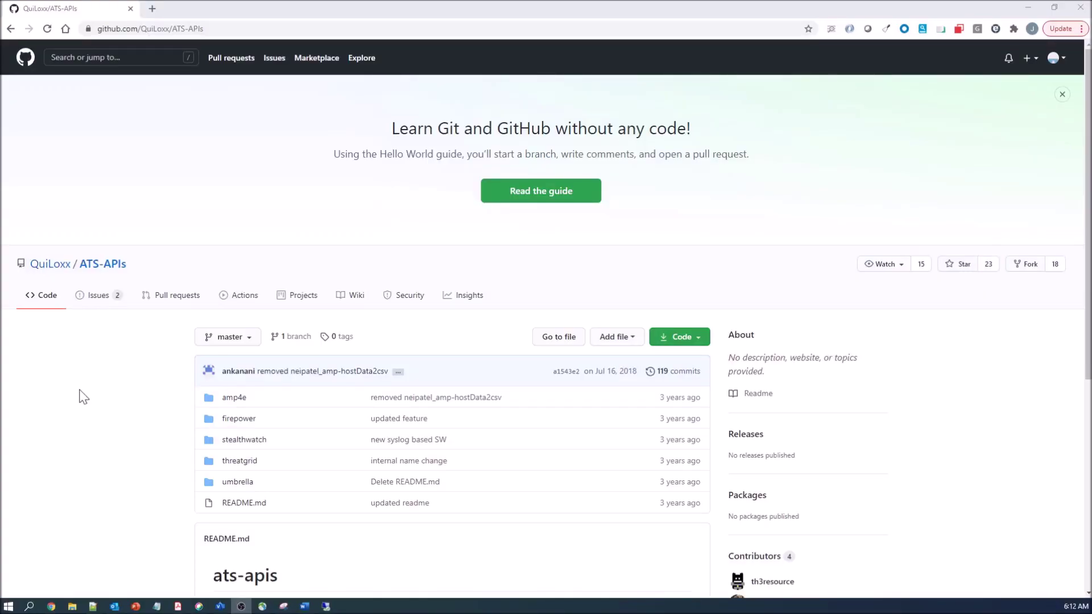
In the ATS-APIs repository, go to firepower > neipatel_securityCenter-HostInput > v0.
{"action": "scroll", "coordinate": [310, 258], "scroll_direction": "down", "scroll_amount": 1}
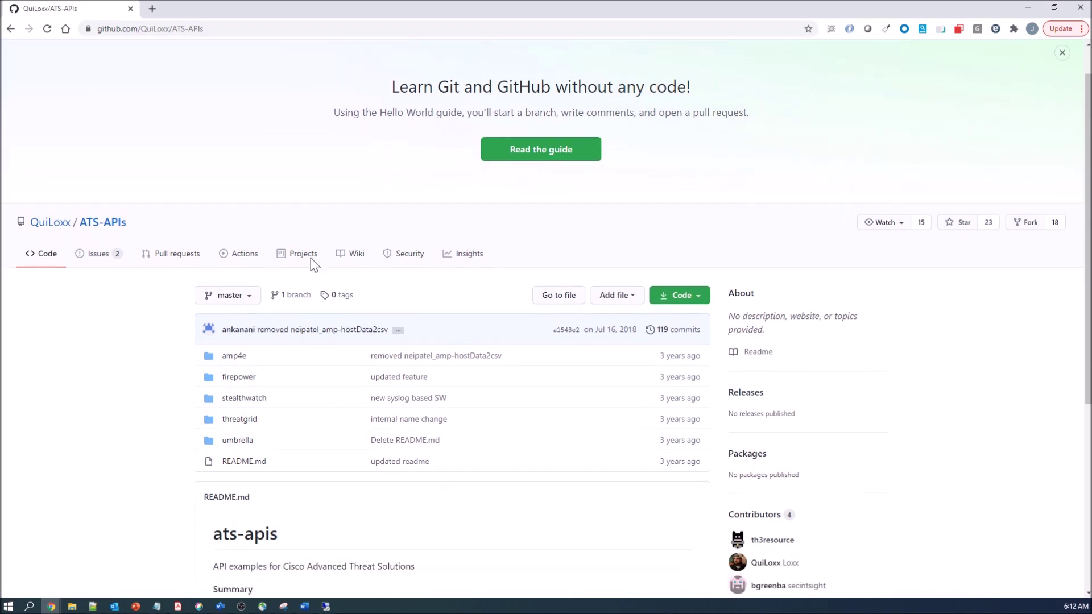
{"action": "left_click", "coordinate": [242, 377]}
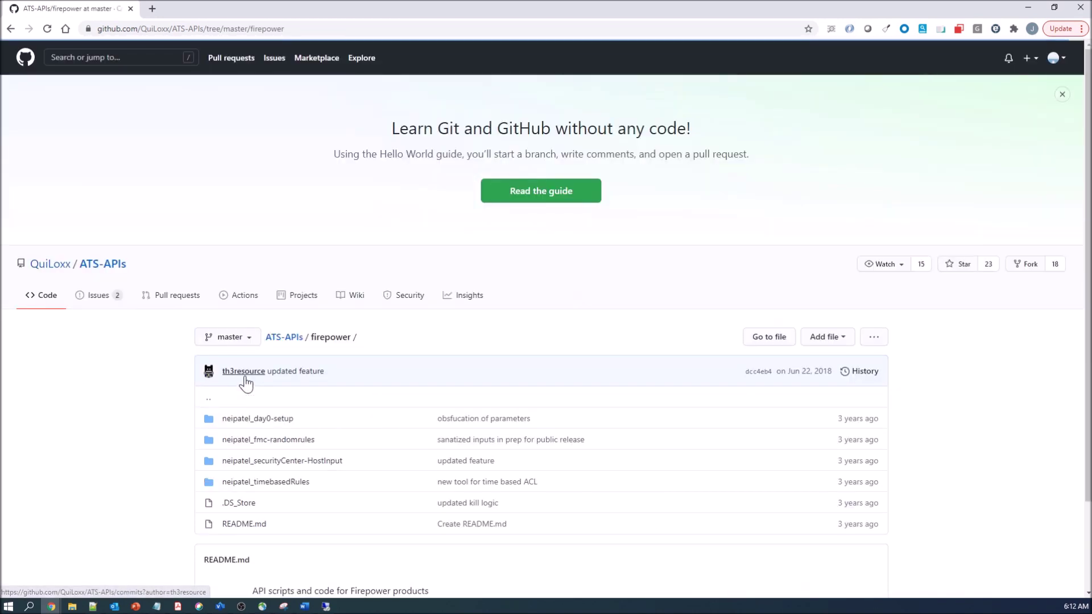
{"action": "left_click", "coordinate": [297, 461]}
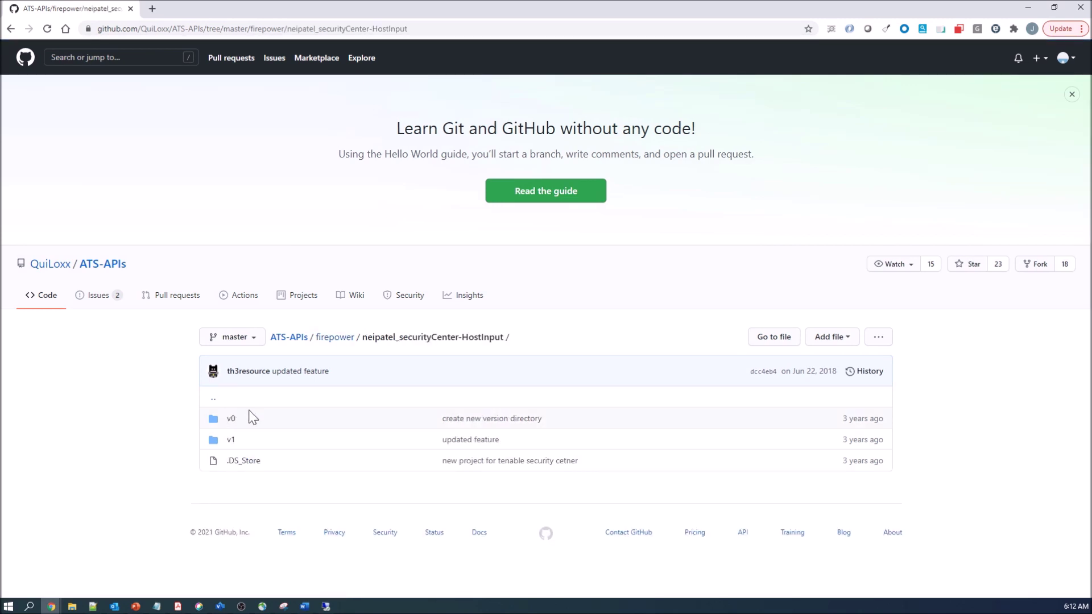
{"action": "left_click", "coordinate": [231, 419]}
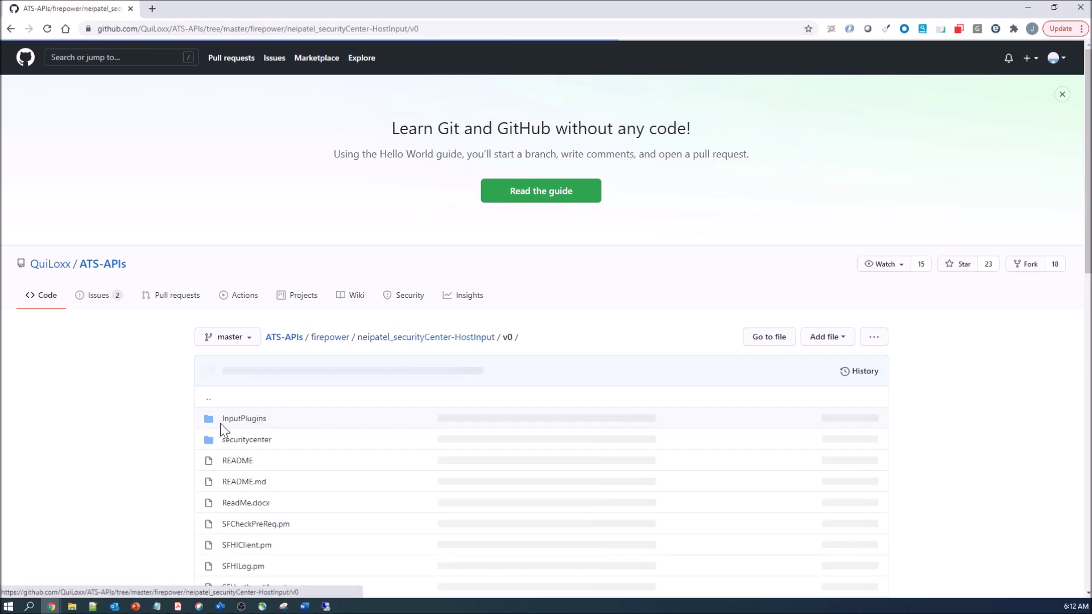
Scroll through the v0 README.md usage instructions, then bring up the ReadMe Word document.
{"action": "scroll", "coordinate": [150, 400], "scroll_direction": "down", "scroll_amount": 4}
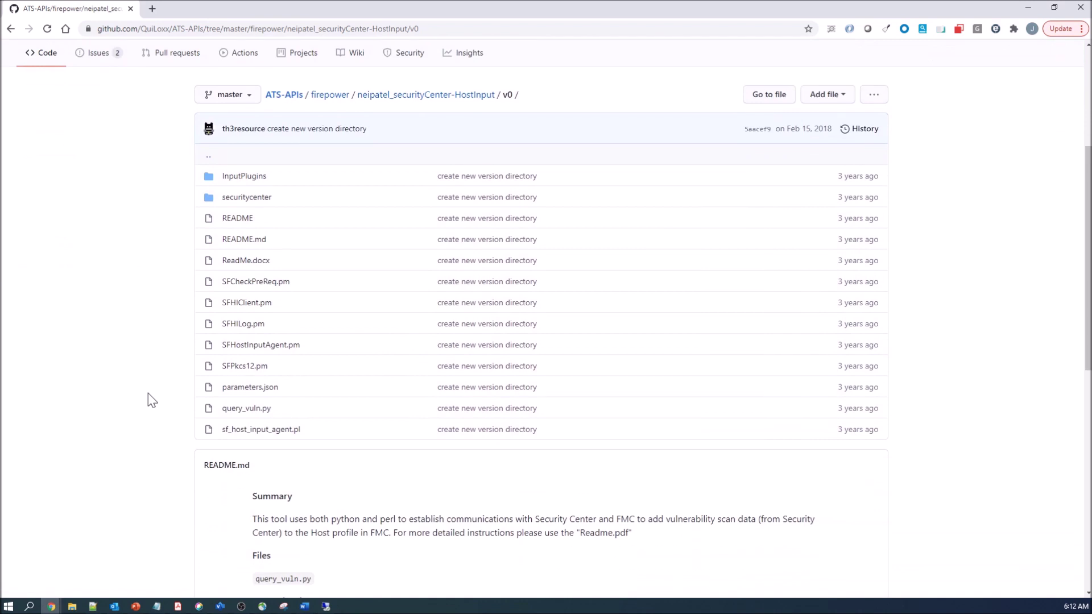
{"action": "scroll", "coordinate": [148, 395], "scroll_direction": "down", "scroll_amount": 5}
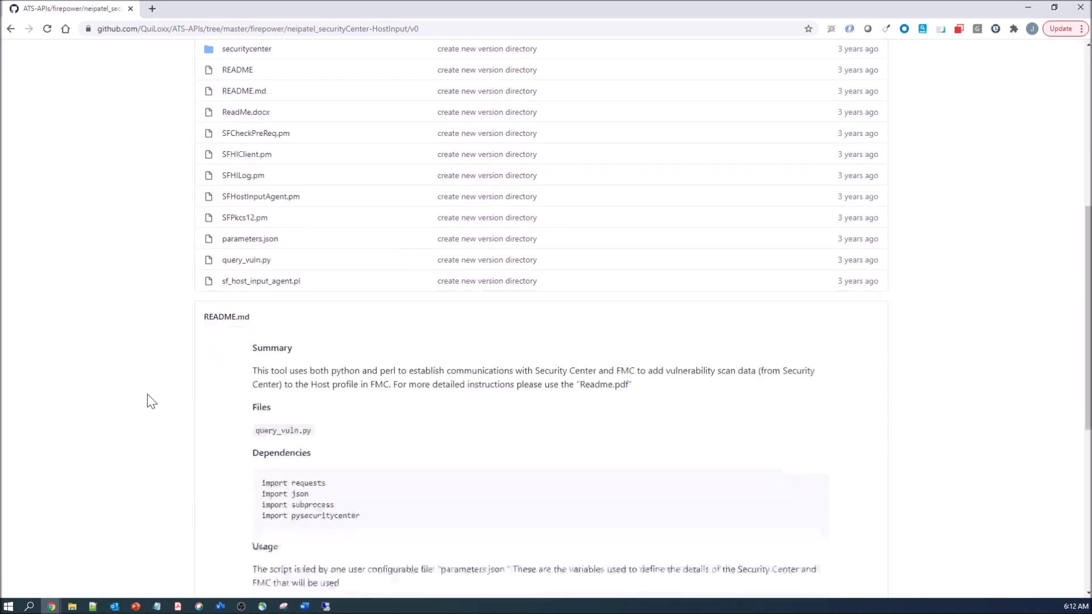
{"action": "scroll", "coordinate": [147, 395], "scroll_direction": "down", "scroll_amount": 5}
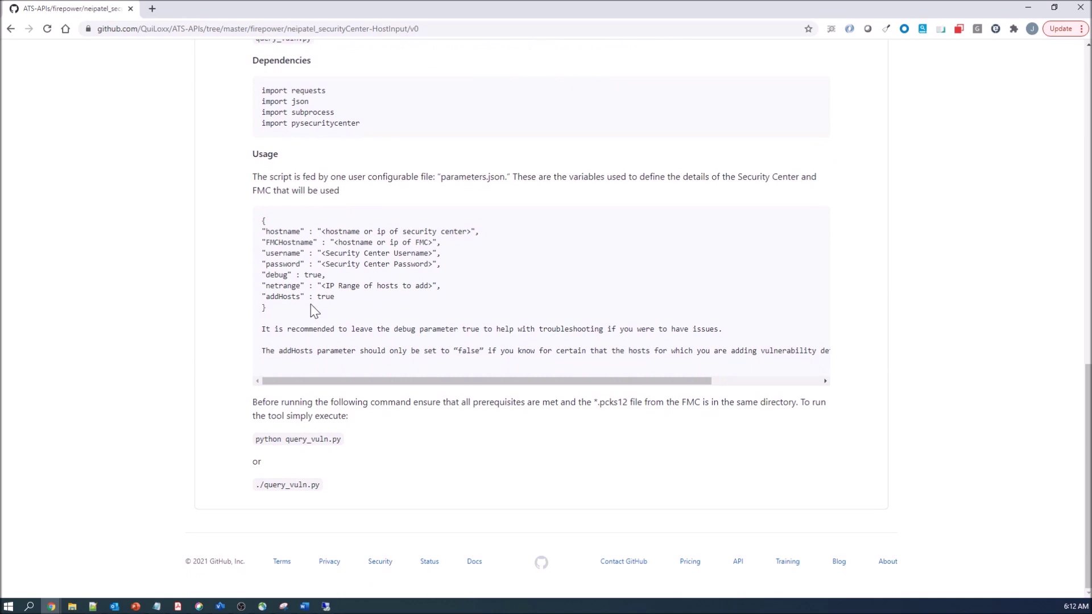
{"action": "left_click", "coordinate": [307, 605]}
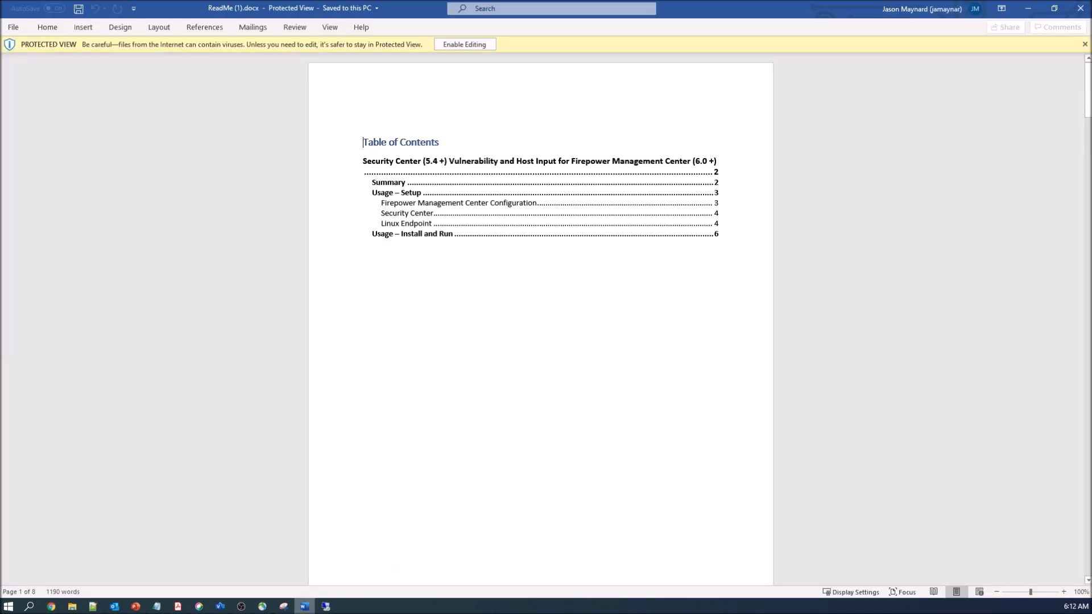
Scroll ReadMe (1).docx down to the page-2 Summary section and setup diagram.
{"action": "scroll", "coordinate": [534, 350], "scroll_direction": "down", "scroll_amount": 10}
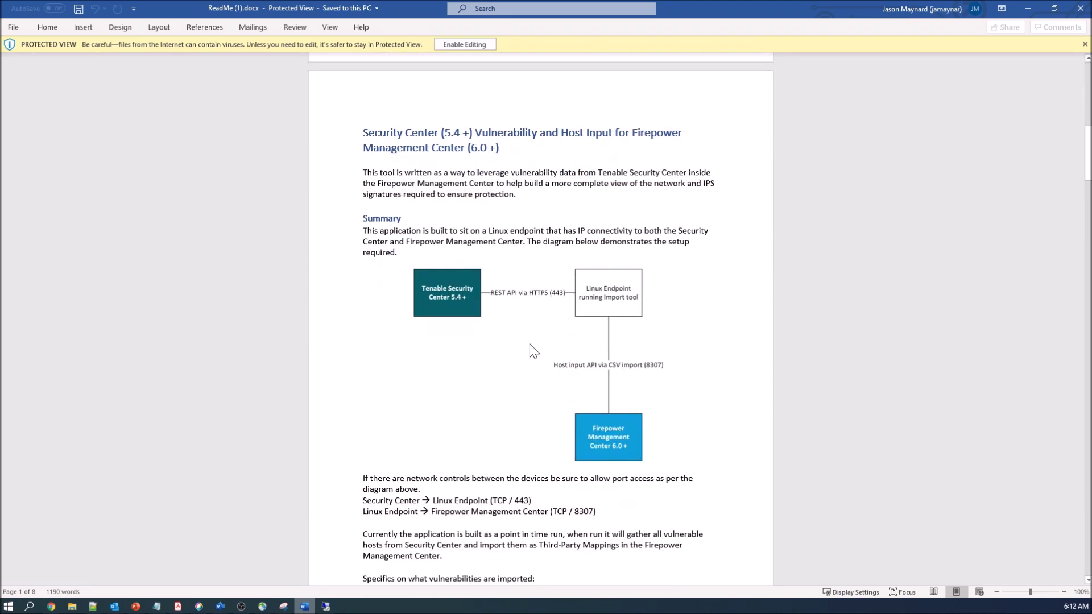
{"action": "scroll", "coordinate": [534, 350], "scroll_direction": "down", "scroll_amount": 1}
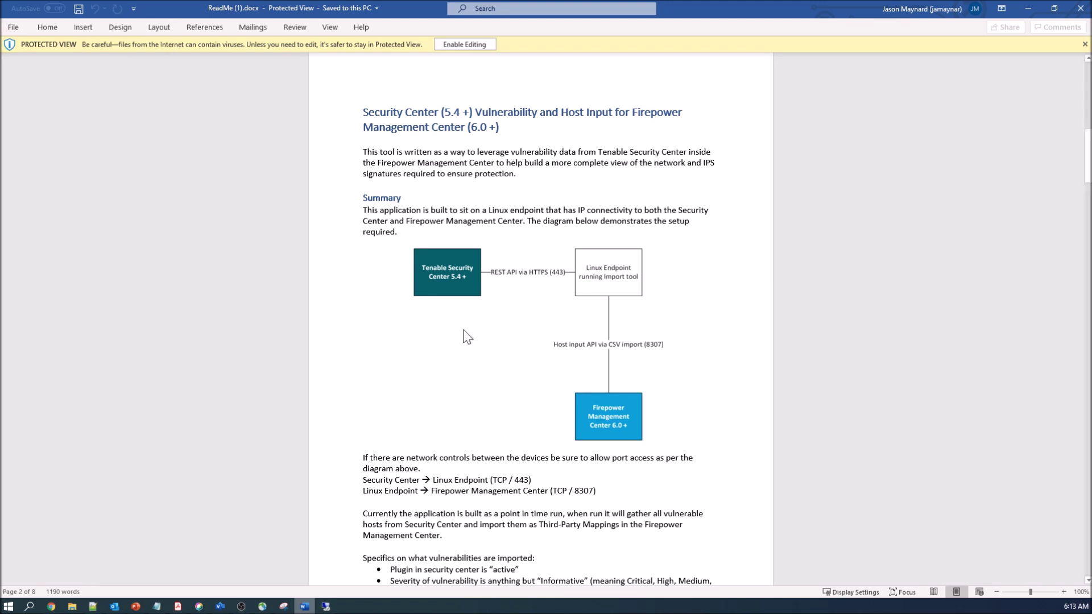
{"action": "scroll", "coordinate": [468, 337], "scroll_direction": "down", "scroll_amount": 1}
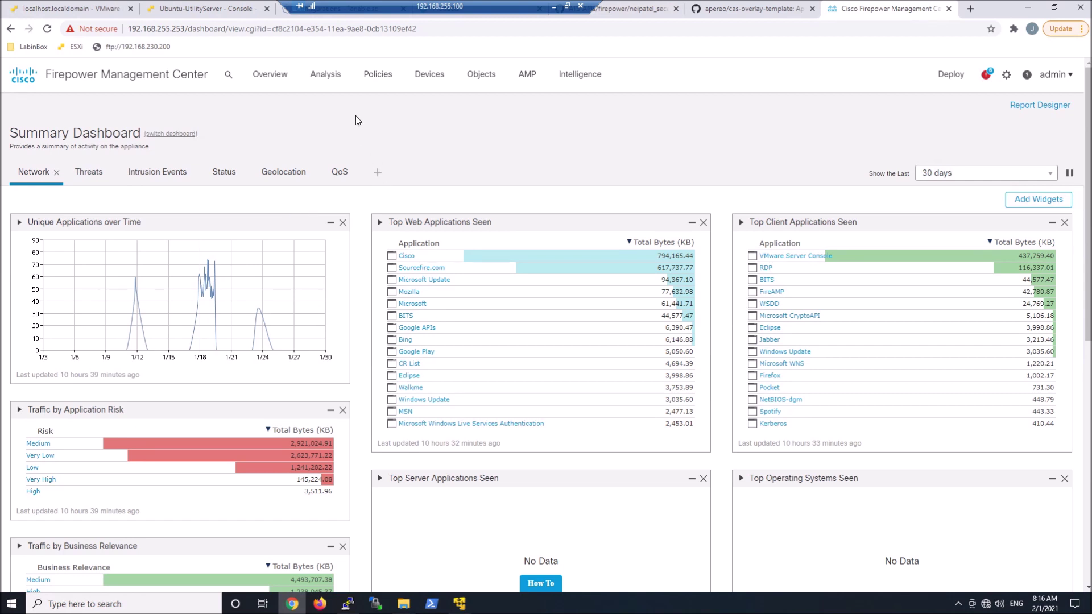
Go to Policies > Network Discovery and open its Advanced settings.
{"action": "mouse_move", "coordinate": [374, 82]}
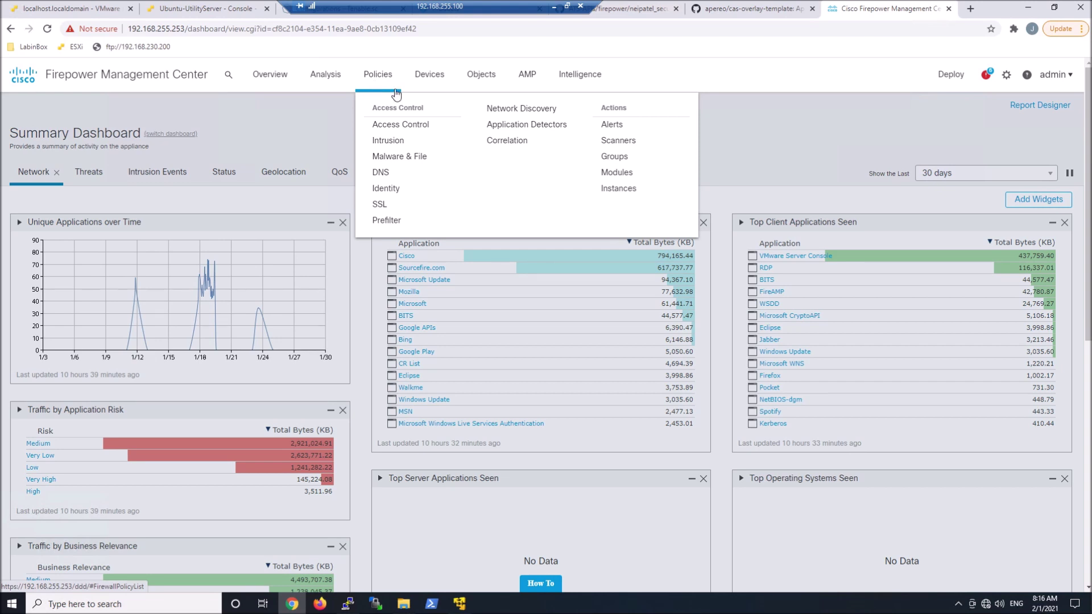
{"action": "left_click", "coordinate": [514, 108]}
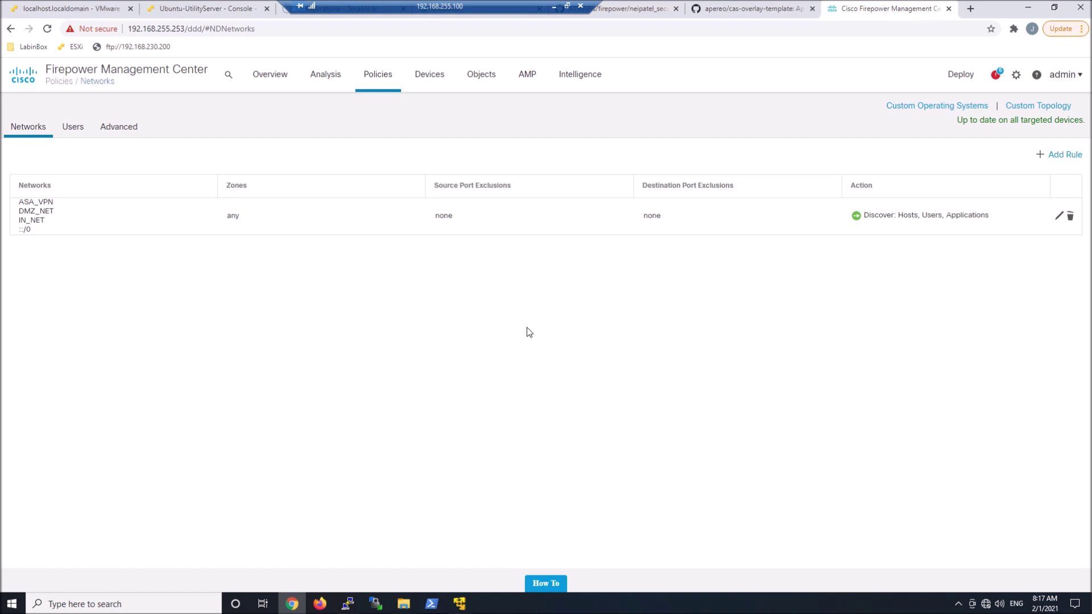
{"action": "left_click", "coordinate": [115, 127]}
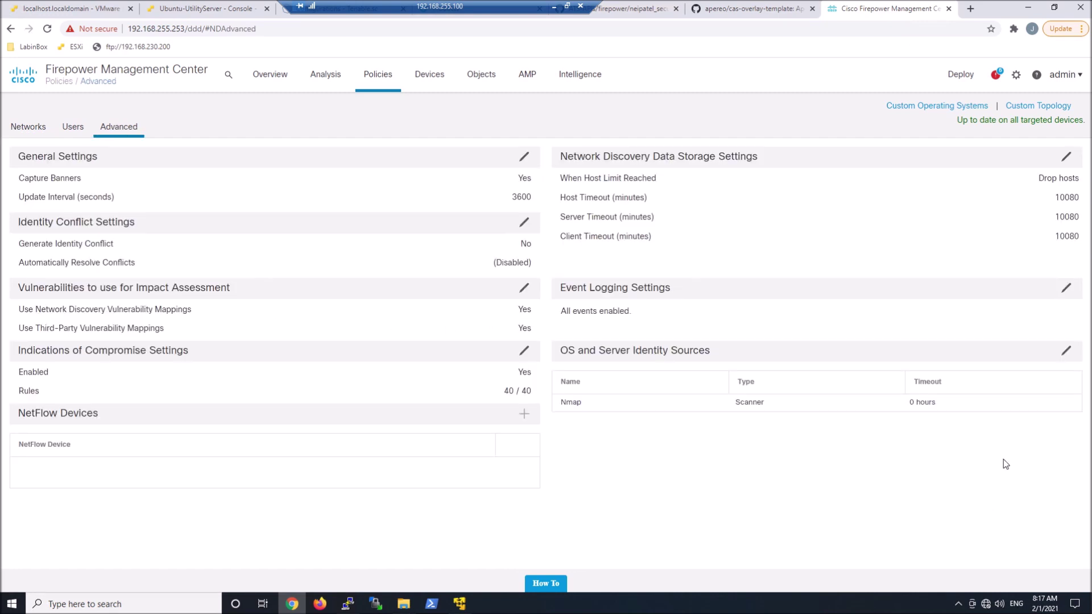
Add a Scanner identity source named 'Security Center' with a 0-hour timeout, and save the sources list.
{"action": "left_click", "coordinate": [1064, 352]}
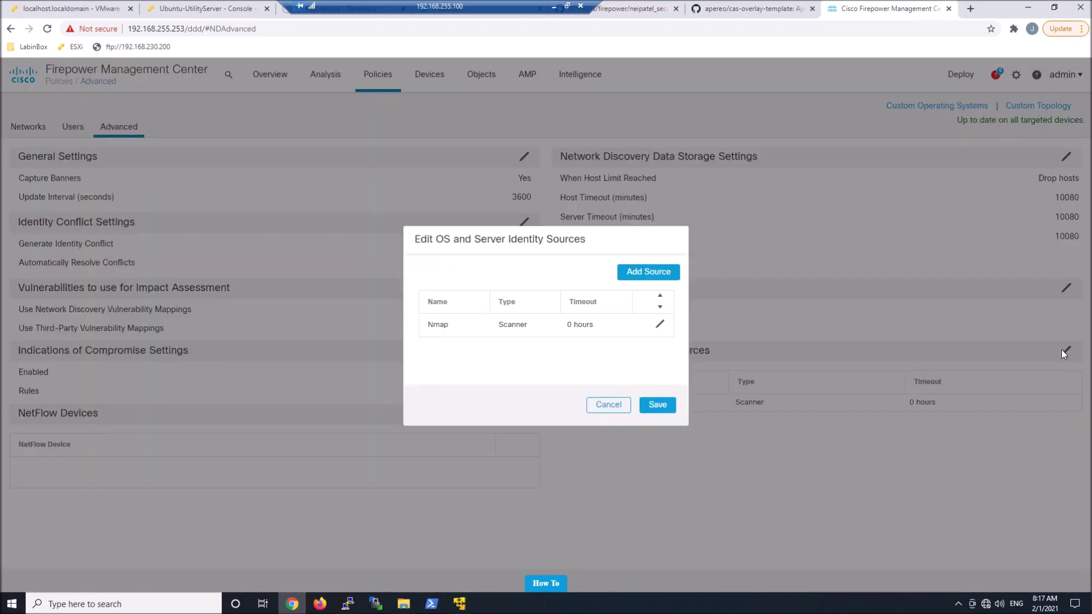
{"action": "left_click", "coordinate": [644, 273]}
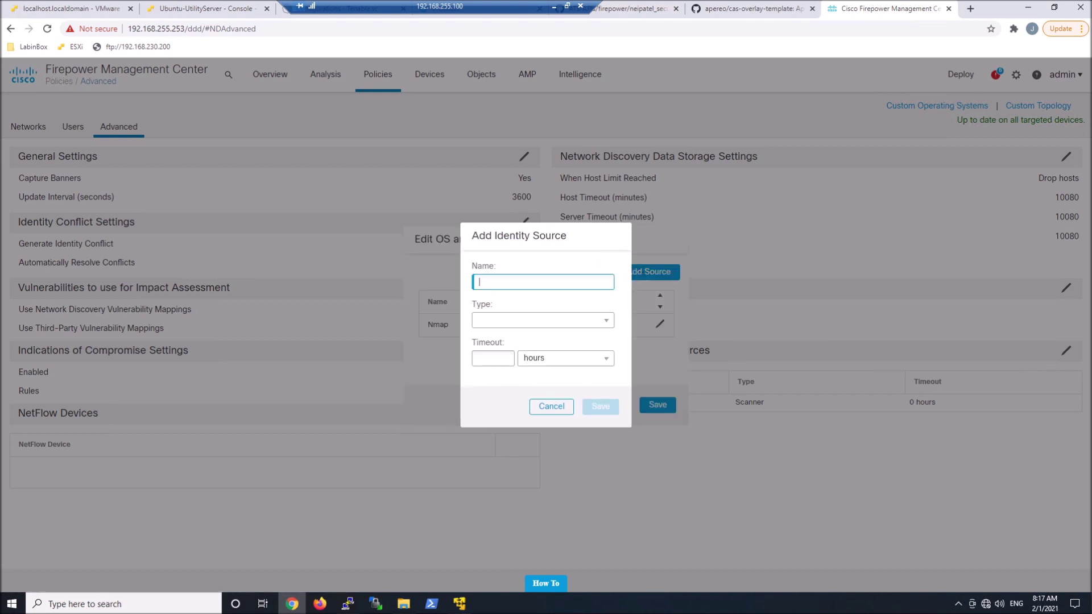
{"action": "type", "text": "Security Center"}
{"action": "left_click", "coordinate": [529, 321]}
{"action": "left_click", "coordinate": [525, 336]}
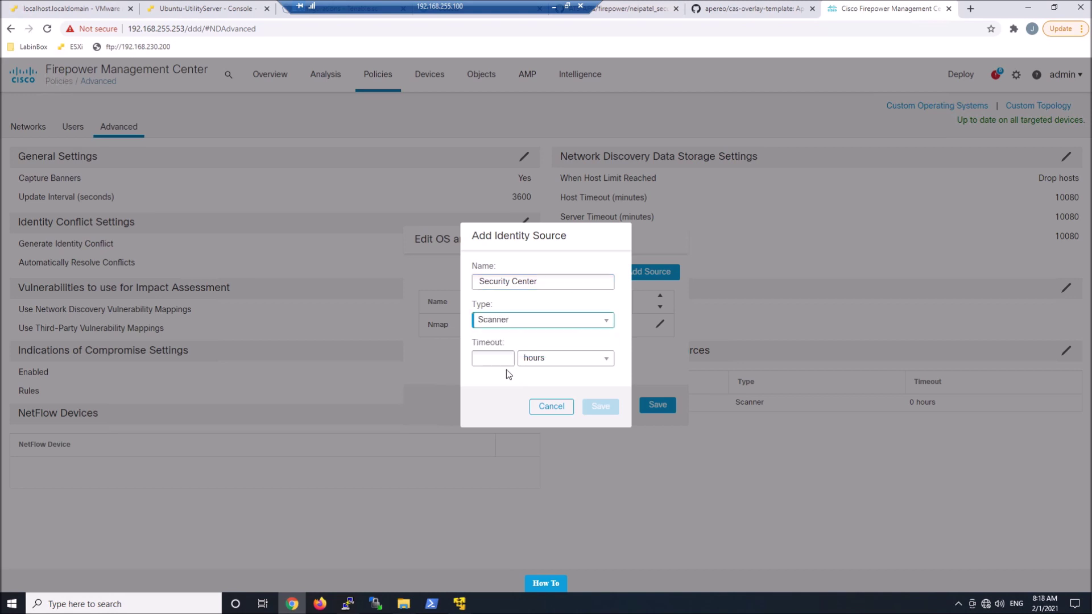
{"action": "left_click", "coordinate": [493, 359]}
{"action": "type", "text": "0"}
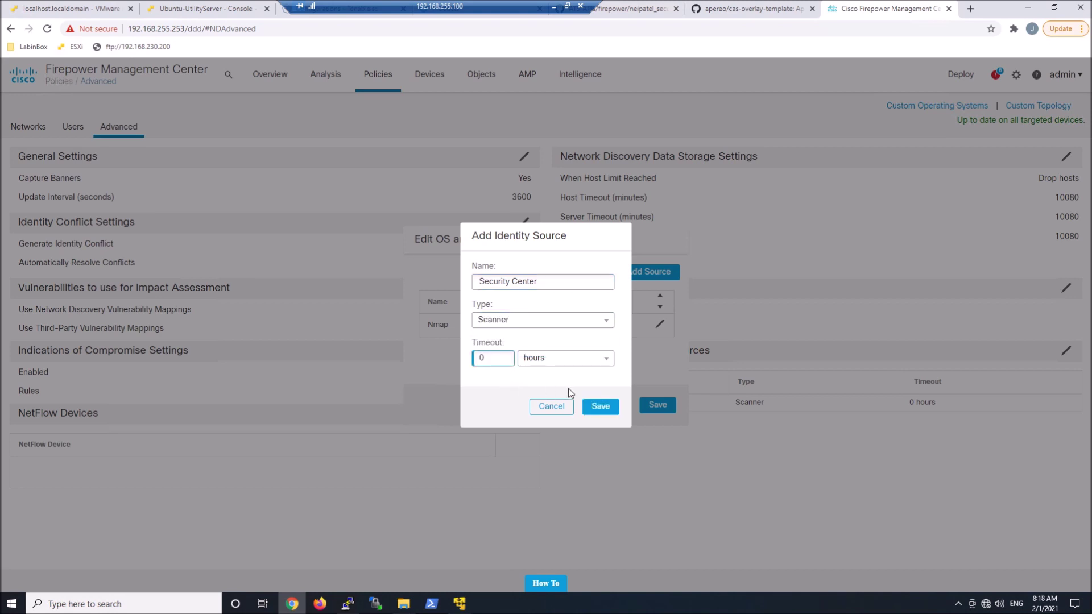
{"action": "left_click", "coordinate": [604, 414]}
{"action": "left_click", "coordinate": [599, 405]}
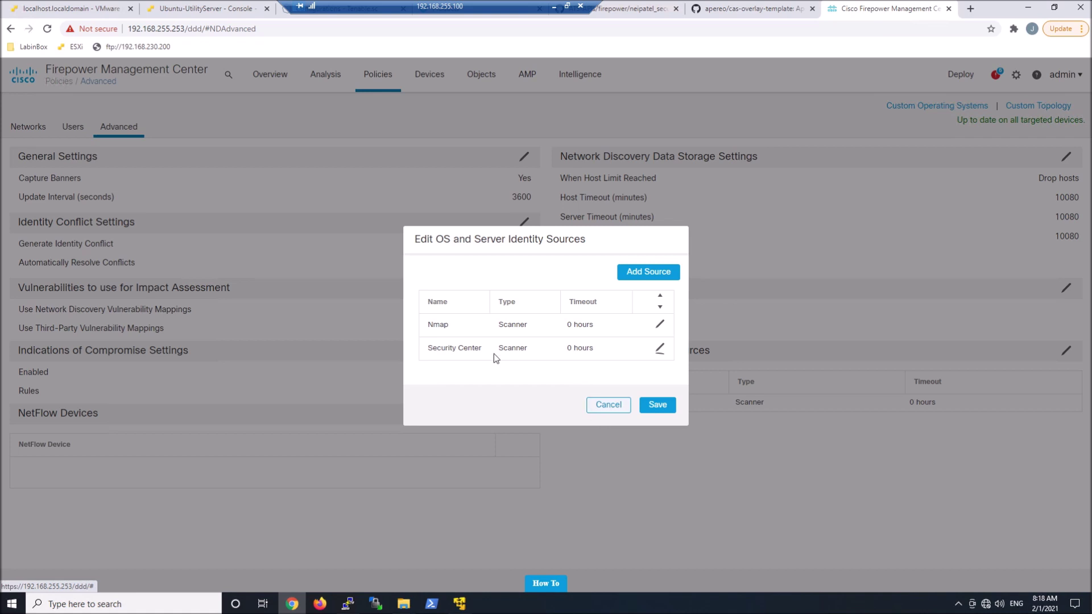
{"action": "left_click", "coordinate": [658, 405]}
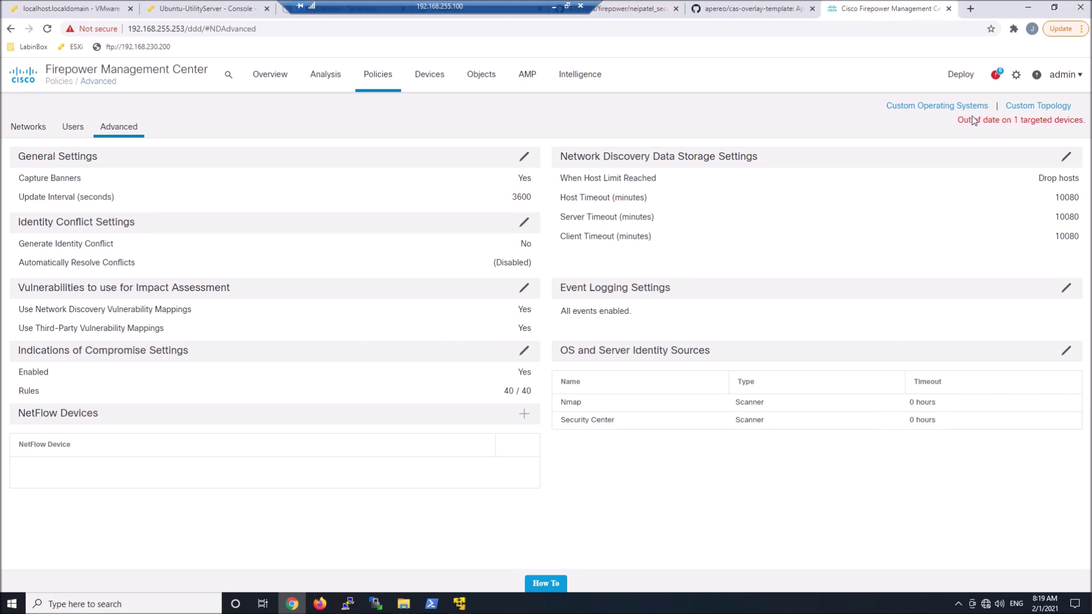
{"action": "left_click", "coordinate": [1016, 79]}
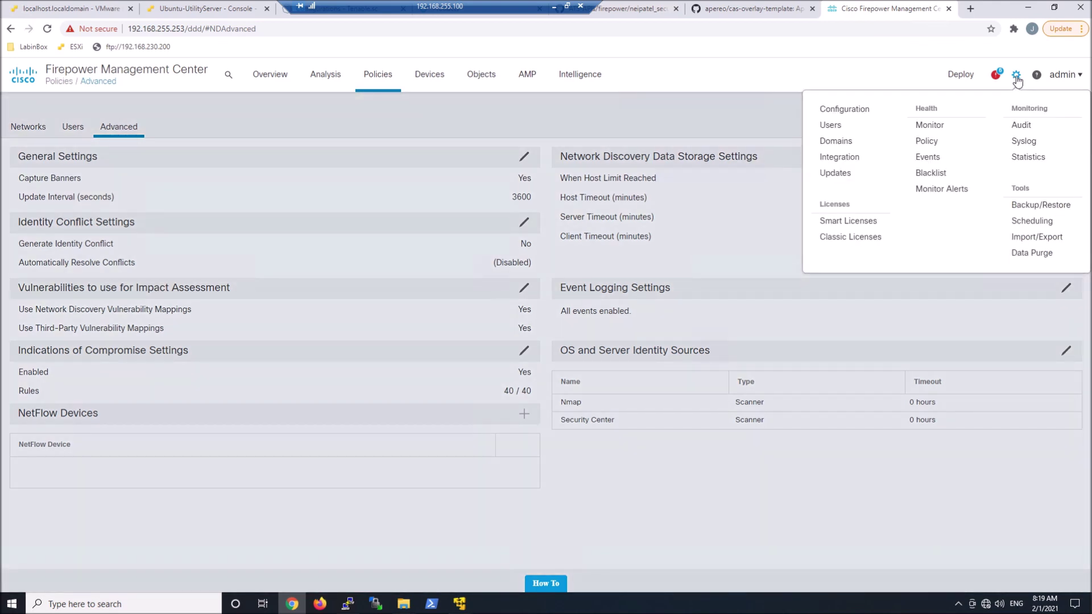
Under Integration > Host Input Client, create a client for 192.168.255.176 and download its pkcs12 certificate.
{"action": "left_click", "coordinate": [834, 158]}
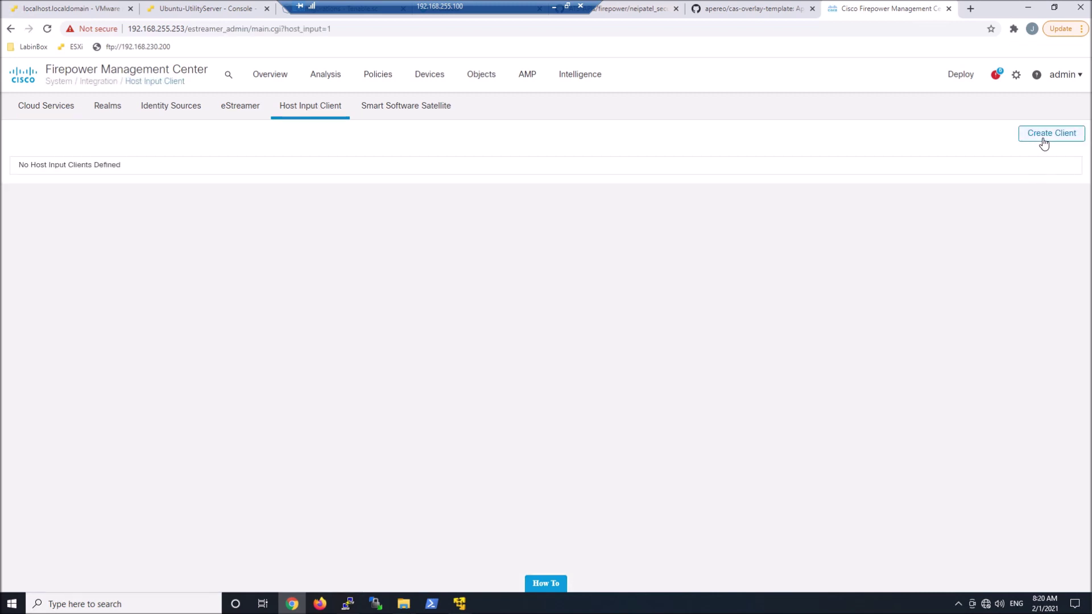
{"action": "left_click", "coordinate": [1043, 138]}
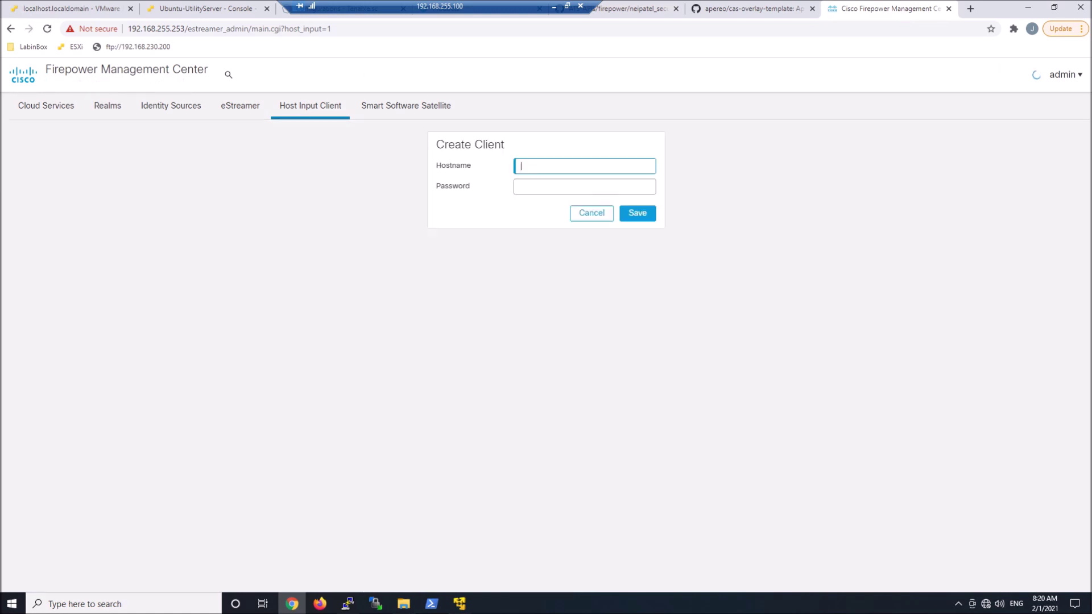
{"action": "type", "text": "192.168.255.176"}
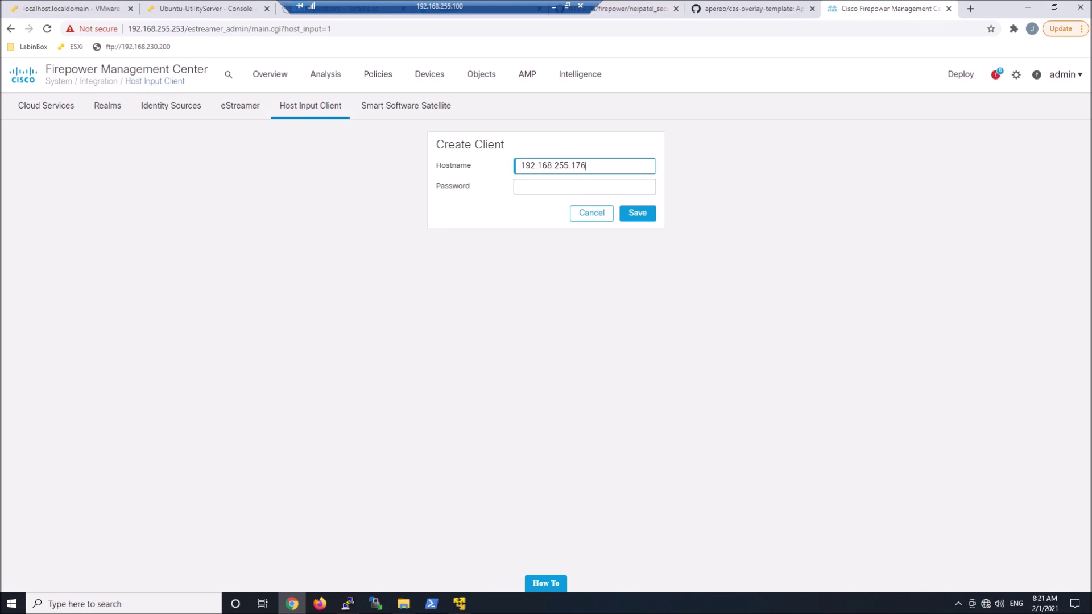
{"action": "left_click", "coordinate": [631, 215]}
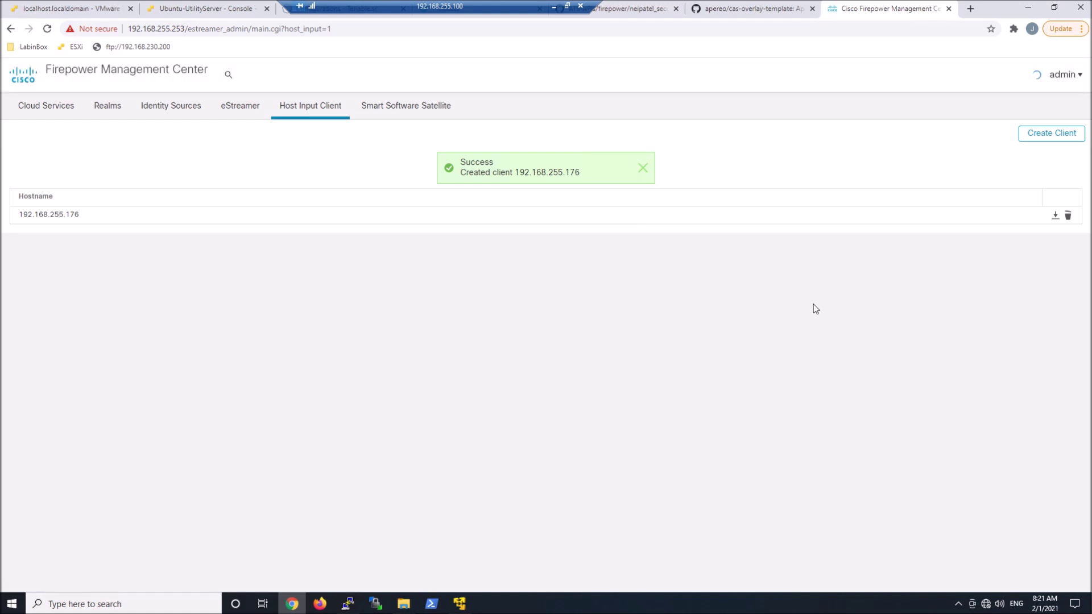
{"action": "left_click", "coordinate": [1056, 216]}
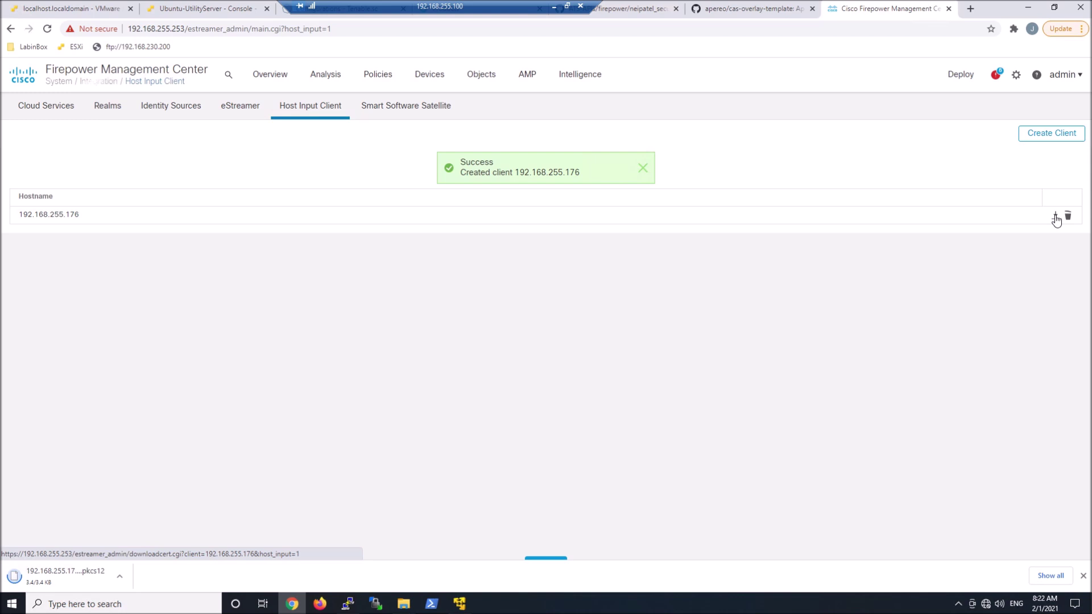
{"action": "left_click", "coordinate": [784, 381]}
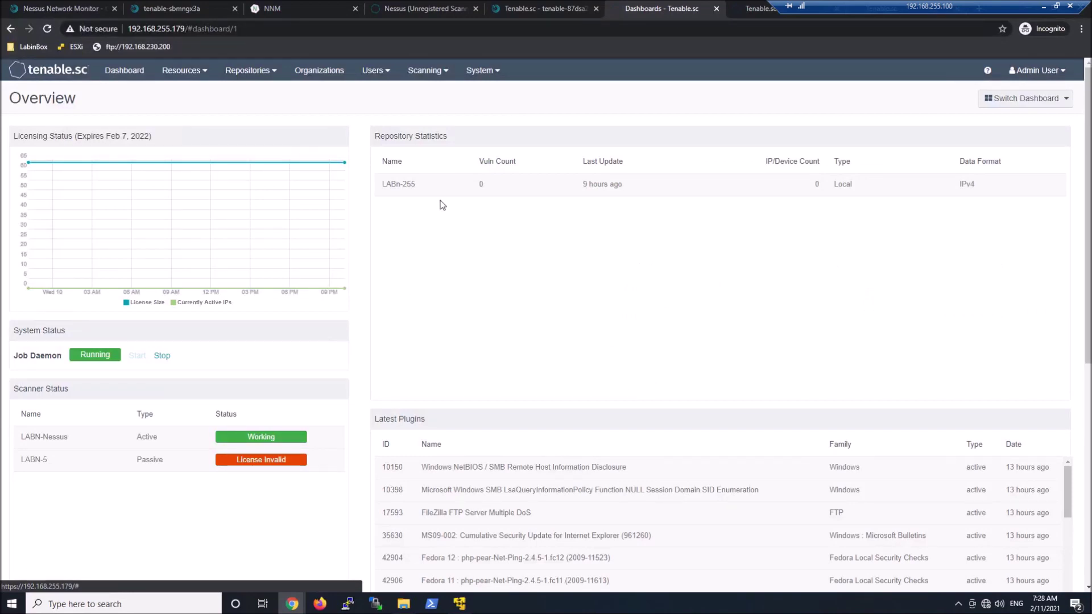
Open Tenable.sc's user list and review the available user roles.
{"action": "left_click", "coordinate": [376, 71]}
{"action": "left_click", "coordinate": [376, 92]}
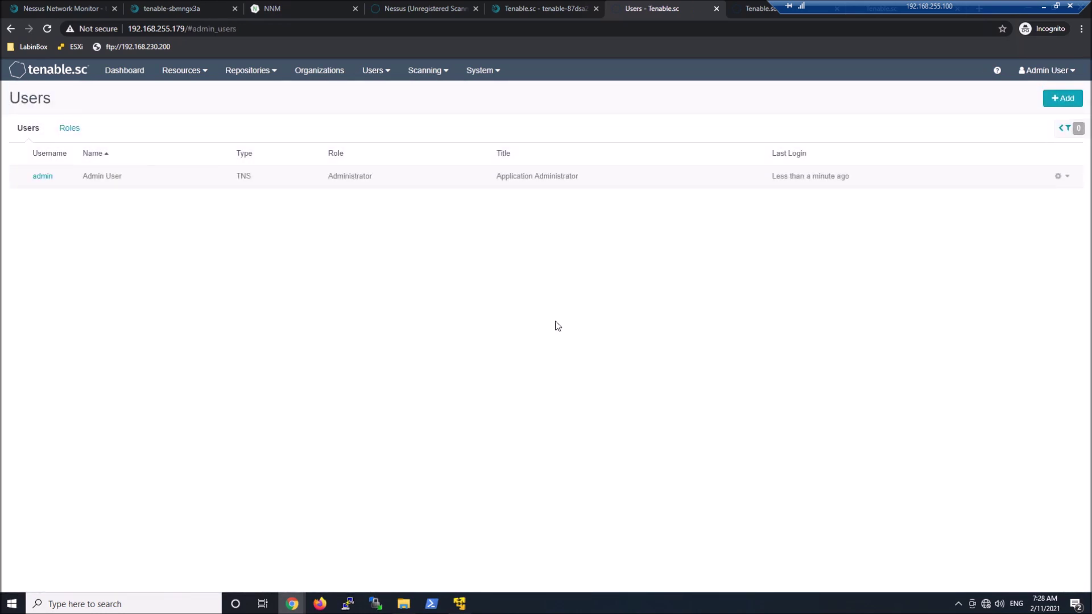
{"action": "left_click", "coordinate": [69, 132]}
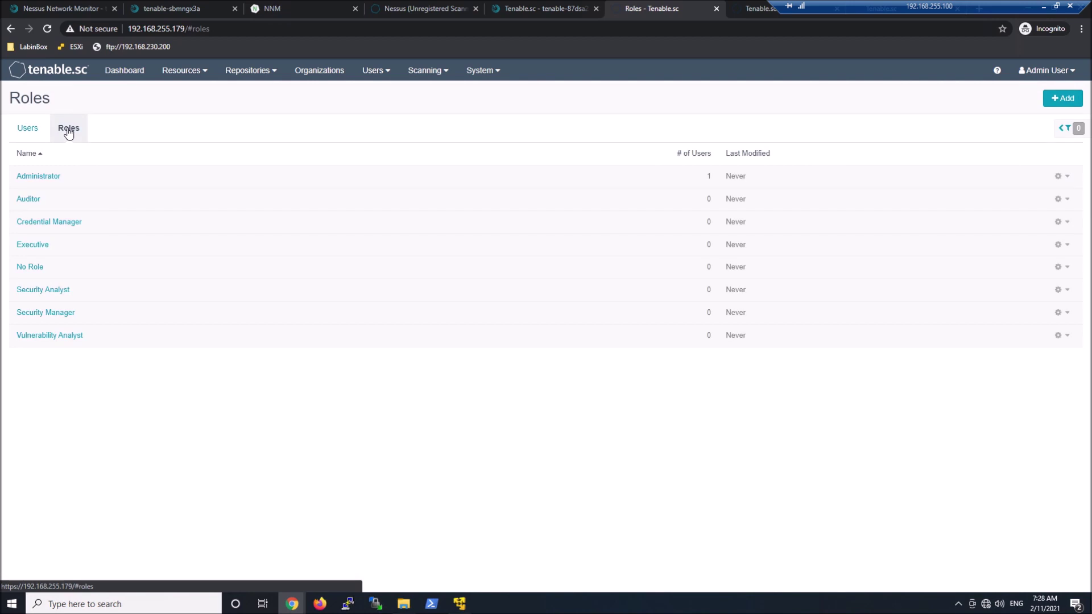
{"action": "left_click", "coordinate": [27, 129]}
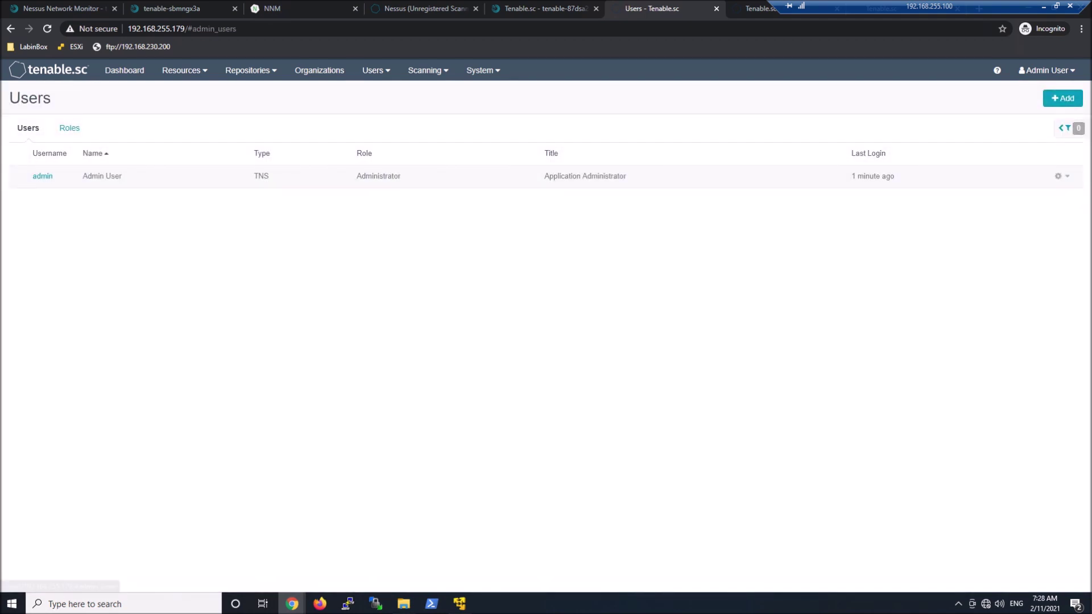
Add a new user with first and last name 'Tenable', a username and a password, and submit it.
{"action": "left_click", "coordinate": [1059, 99]}
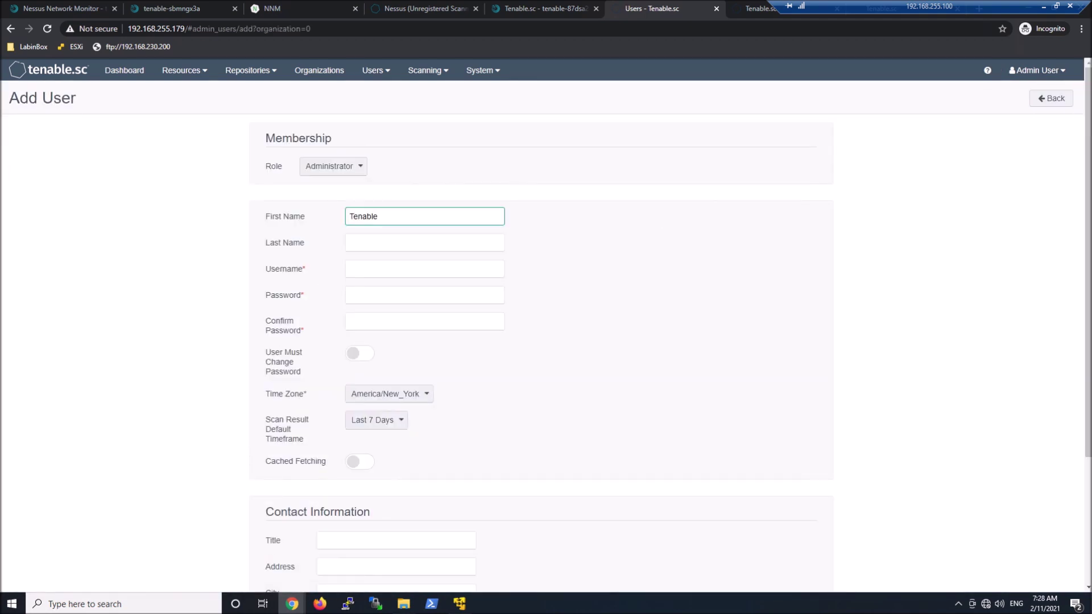
{"action": "key", "text": "ctrl+a"}
{"action": "key", "text": "ctrl+c"}
{"action": "key", "text": "Tab"}
{"action": "key", "text": "ctrl+v"}
{"action": "key", "text": "Tab"}
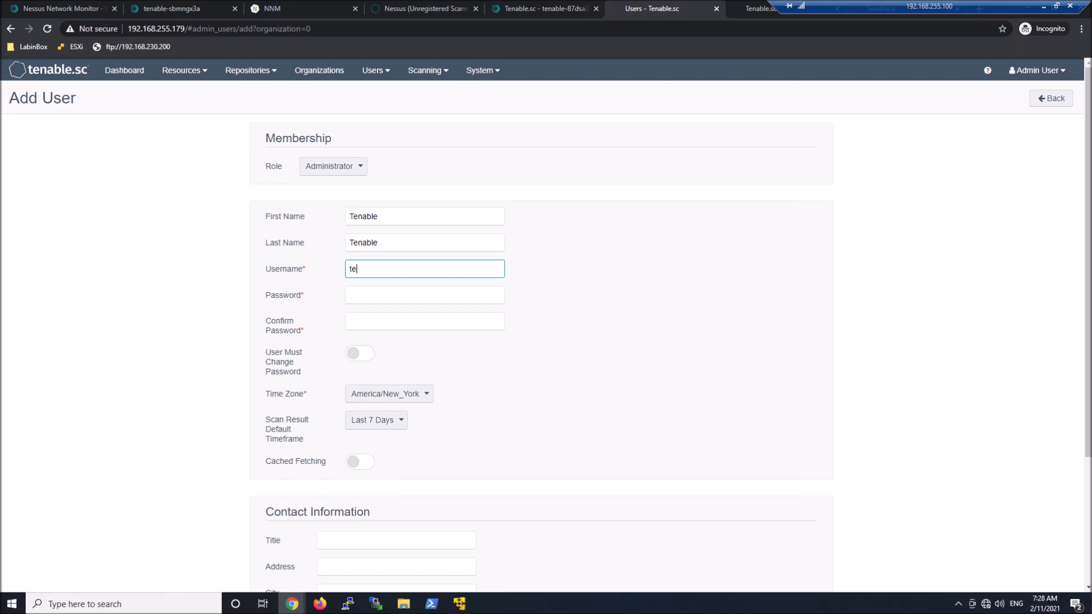
{"action": "key", "text": "Tab"}
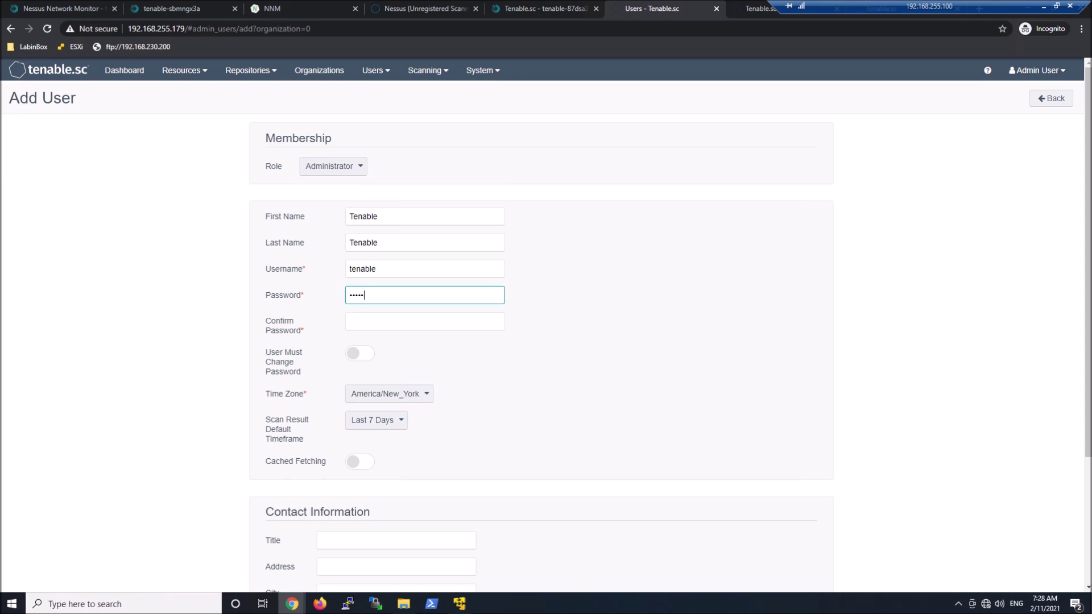
{"action": "key", "text": "Tab"}
{"action": "key", "text": "ctrl+v"}
{"action": "scroll", "coordinate": [518, 357], "scroll_direction": "down", "scroll_amount": 3}
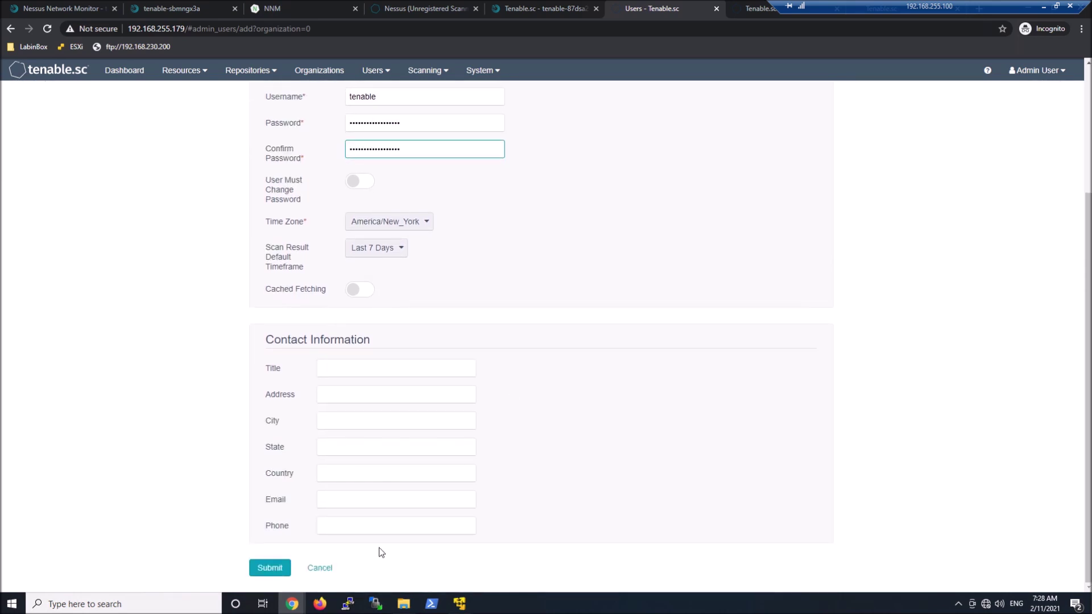
{"action": "left_click", "coordinate": [266, 569]}
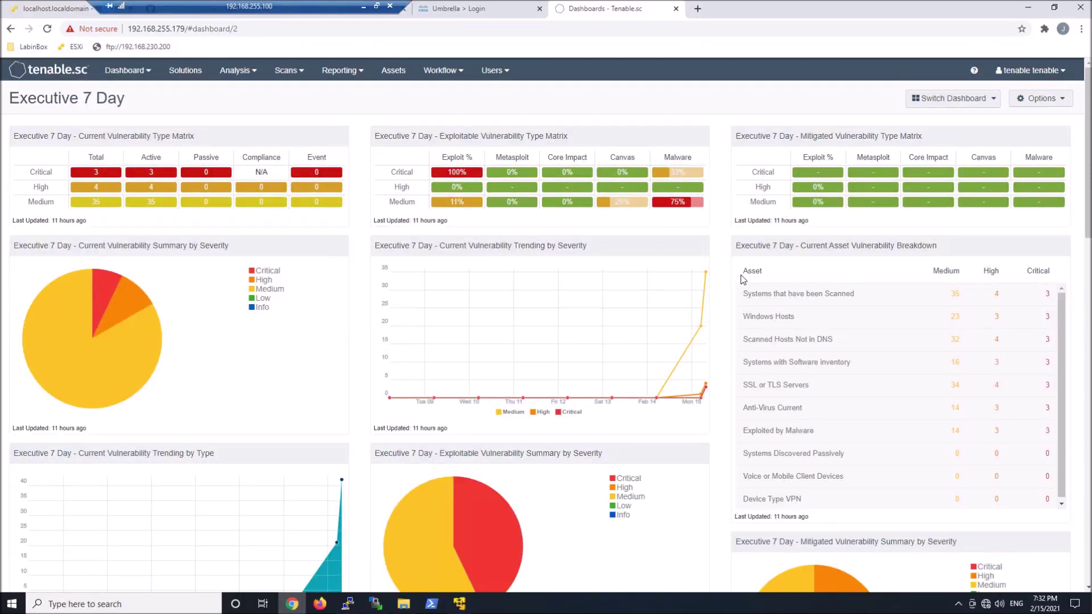
From the dashboard, list the 3 critical vulnerabilities via the Critical Total count.
{"action": "left_click", "coordinate": [696, 455]}
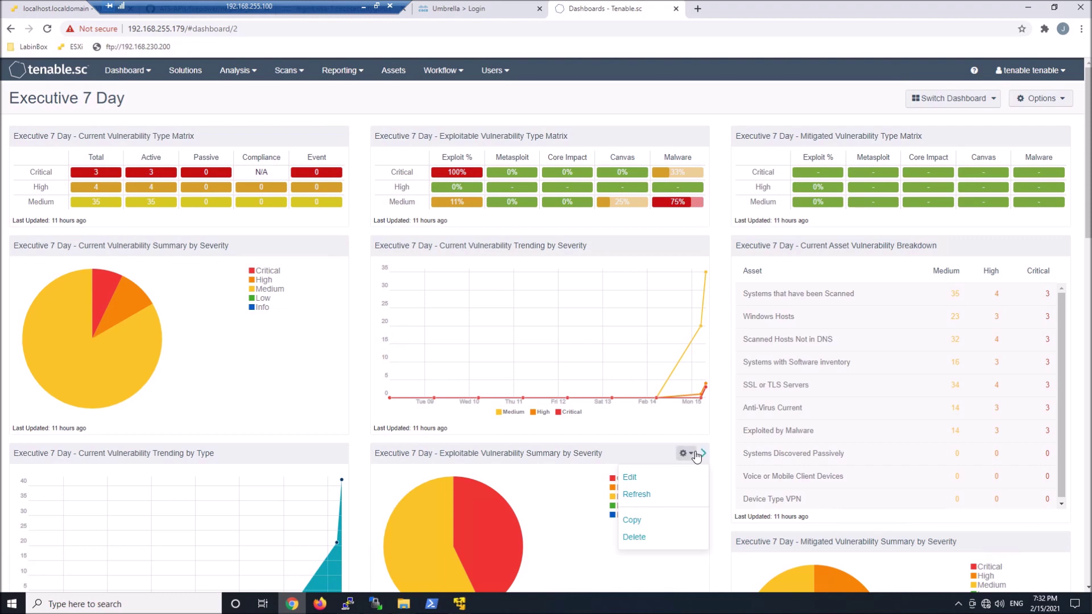
{"action": "scroll", "coordinate": [705, 457], "scroll_direction": "down", "scroll_amount": 7}
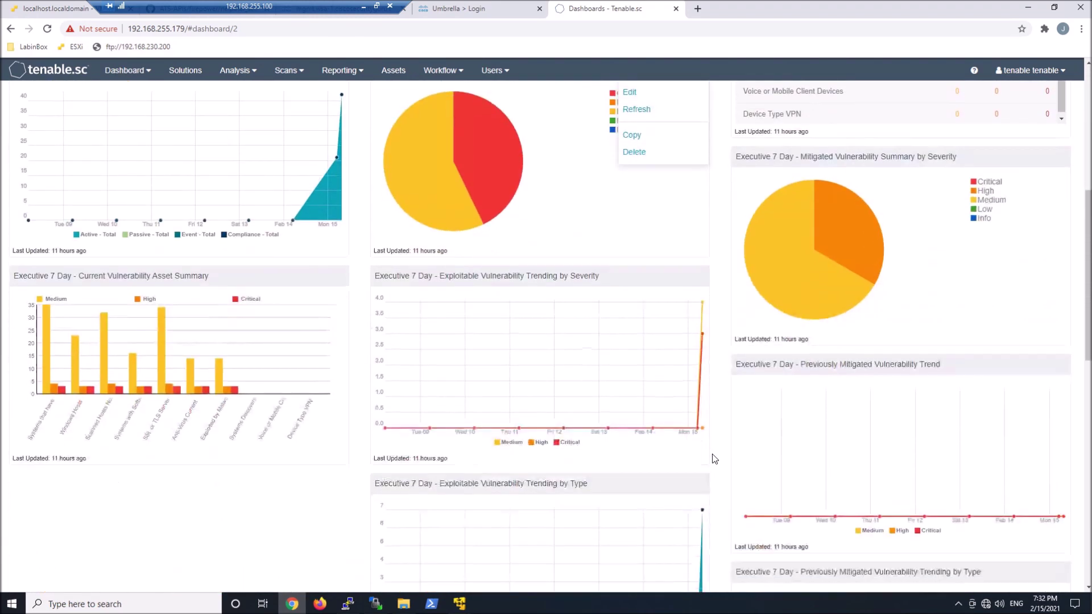
{"action": "scroll", "coordinate": [707, 454], "scroll_direction": "up", "scroll_amount": 7}
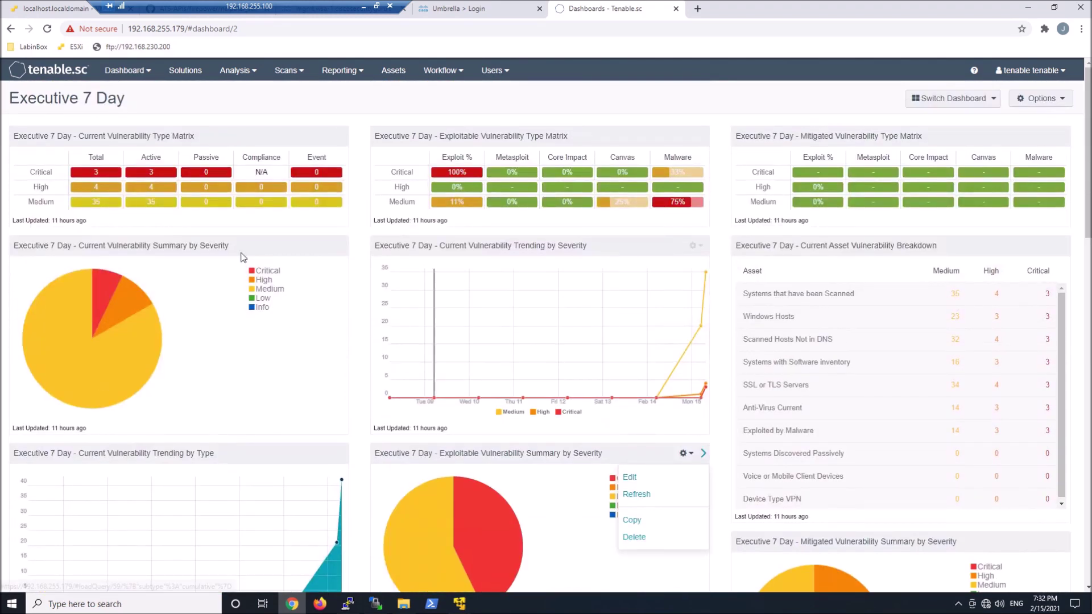
{"action": "left_click", "coordinate": [95, 174]}
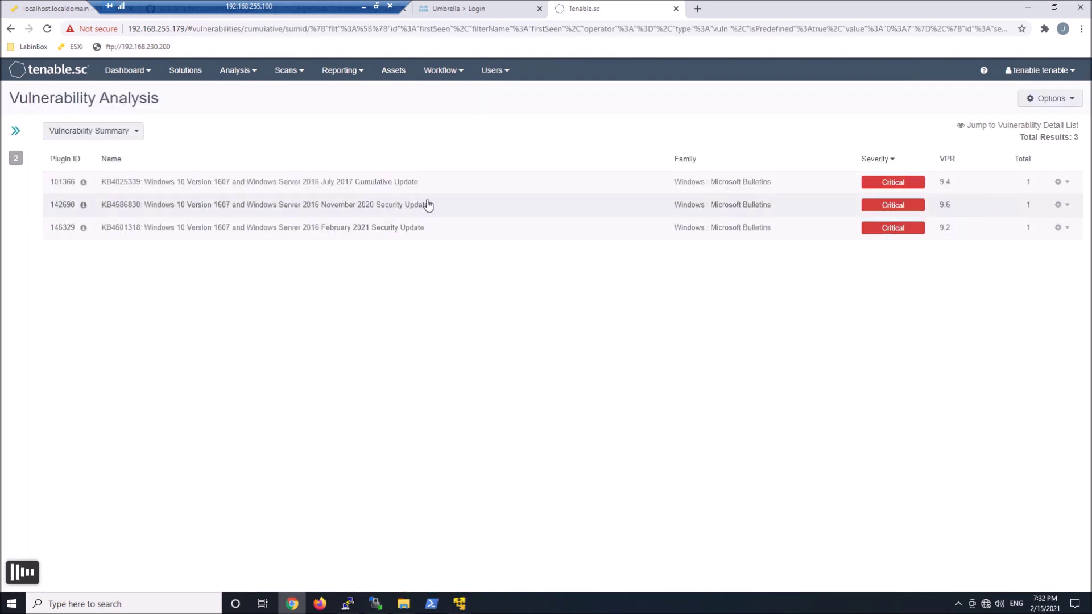
Open the KB4025339 detail list for host 192.168.255.200 and scroll through it.
{"action": "left_click", "coordinate": [191, 188]}
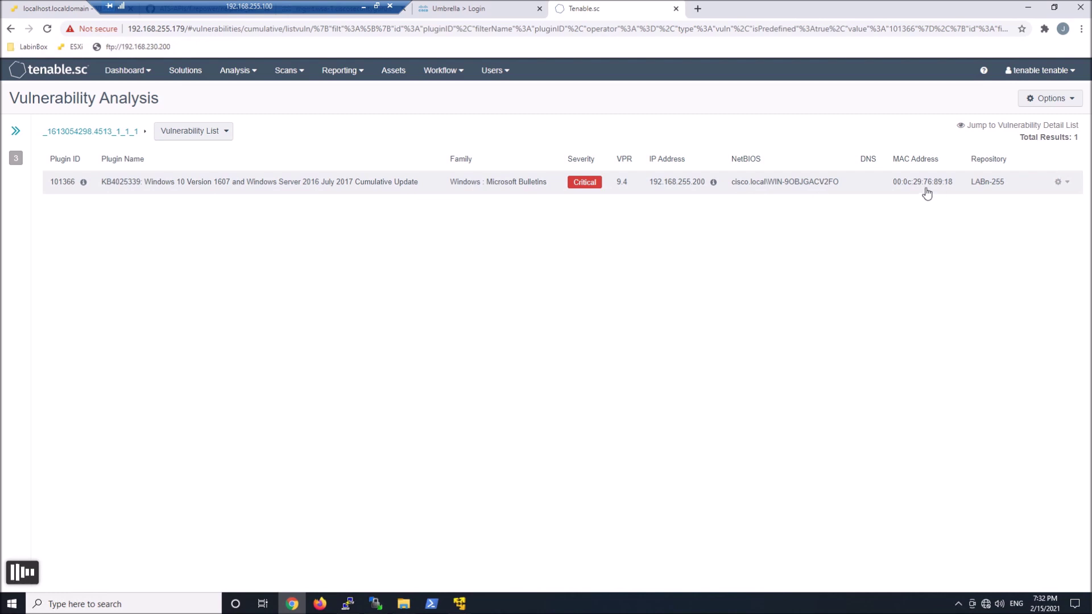
{"action": "left_click", "coordinate": [301, 183]}
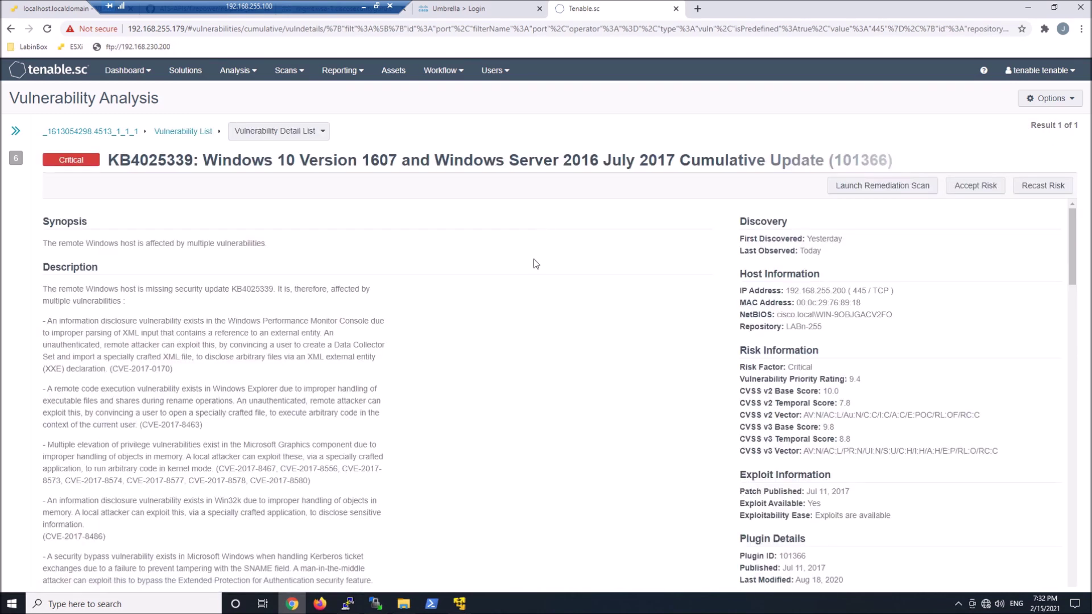
{"action": "scroll", "coordinate": [328, 327], "scroll_direction": "down", "scroll_amount": 7}
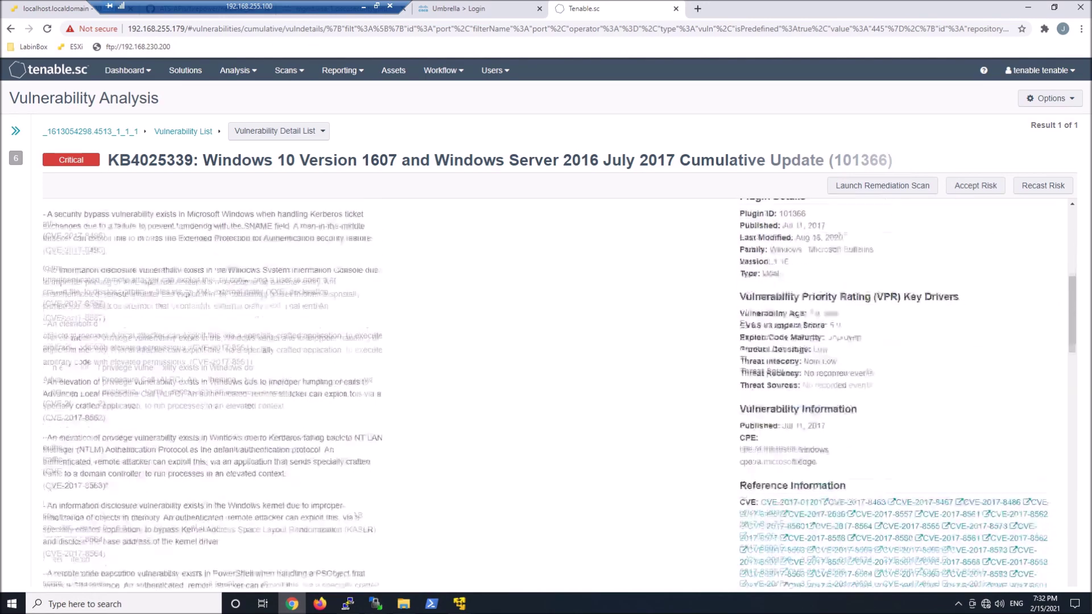
{"action": "scroll", "coordinate": [346, 354], "scroll_direction": "down", "scroll_amount": 10}
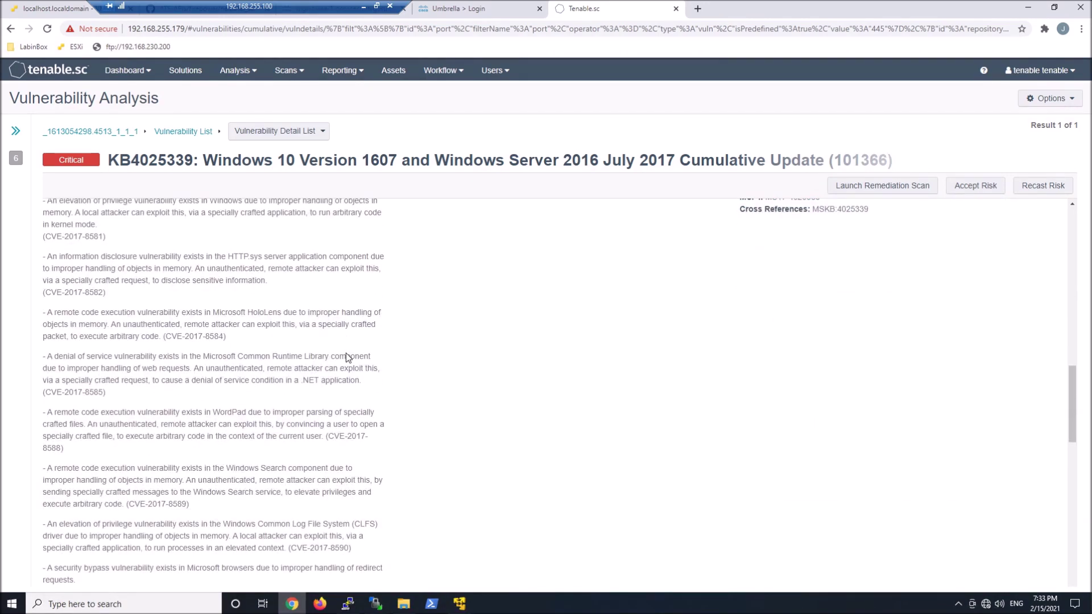
{"action": "scroll", "coordinate": [346, 353], "scroll_direction": "down", "scroll_amount": 1}
{"action": "scroll", "coordinate": [346, 353], "scroll_direction": "down", "scroll_amount": 10}
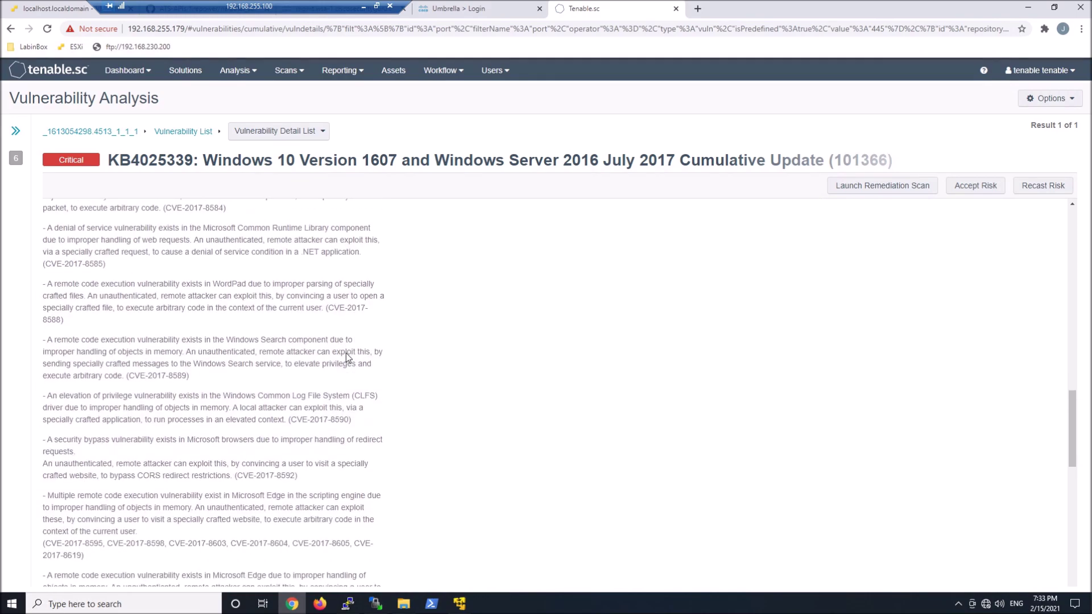
{"action": "scroll", "coordinate": [346, 353], "scroll_direction": "down", "scroll_amount": 2}
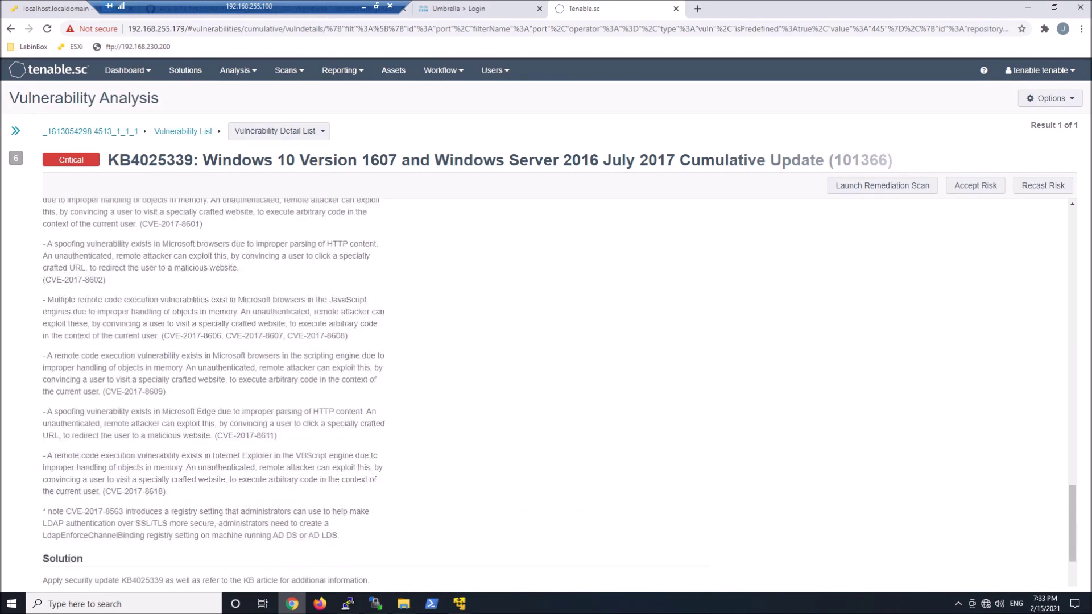
{"action": "scroll", "coordinate": [346, 353], "scroll_direction": "up", "scroll_amount": 20}
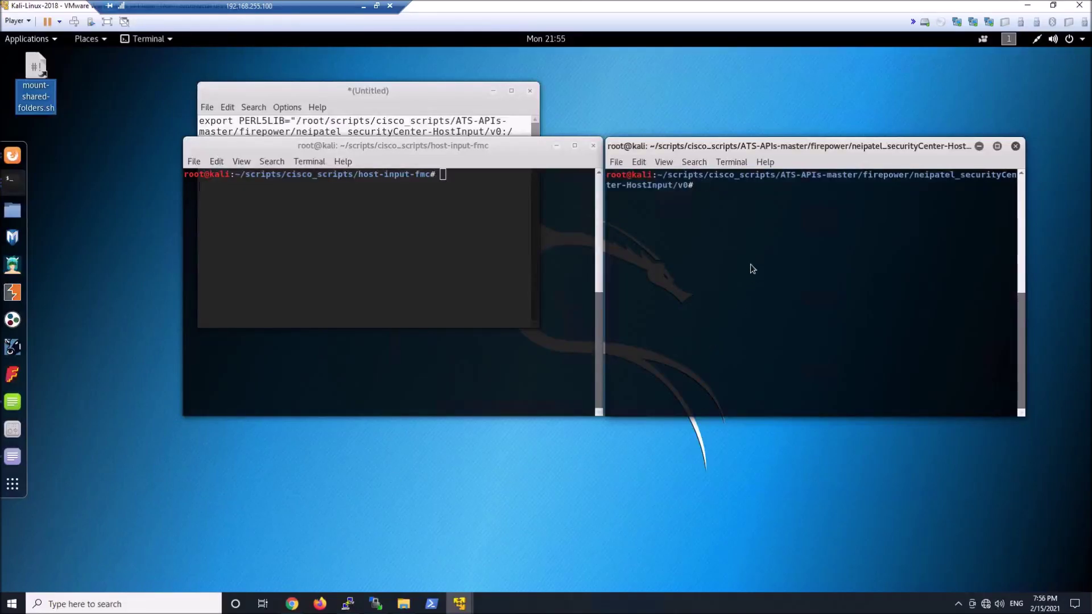
Make sf_host_input_agent.pl executable with chmod 744 and verify its permissions with ls -al.
{"action": "type", "text": "ls"}
{"action": "key", "text": "Return"}
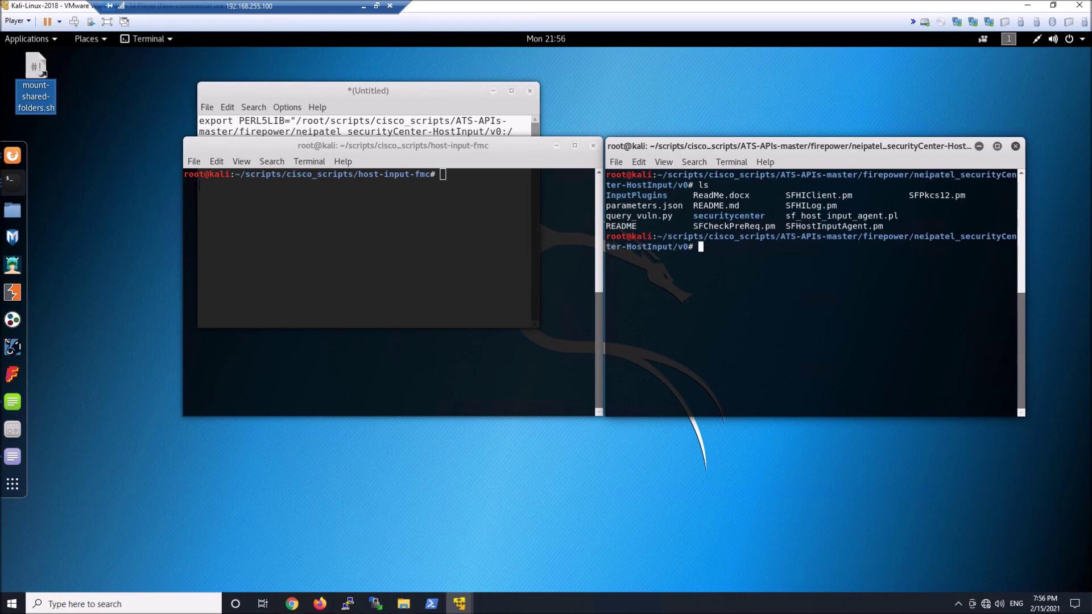
{"action": "type", "text": "chmod 744 sf"}
{"action": "key", "text": "Tab"}
{"action": "key", "text": "Return"}
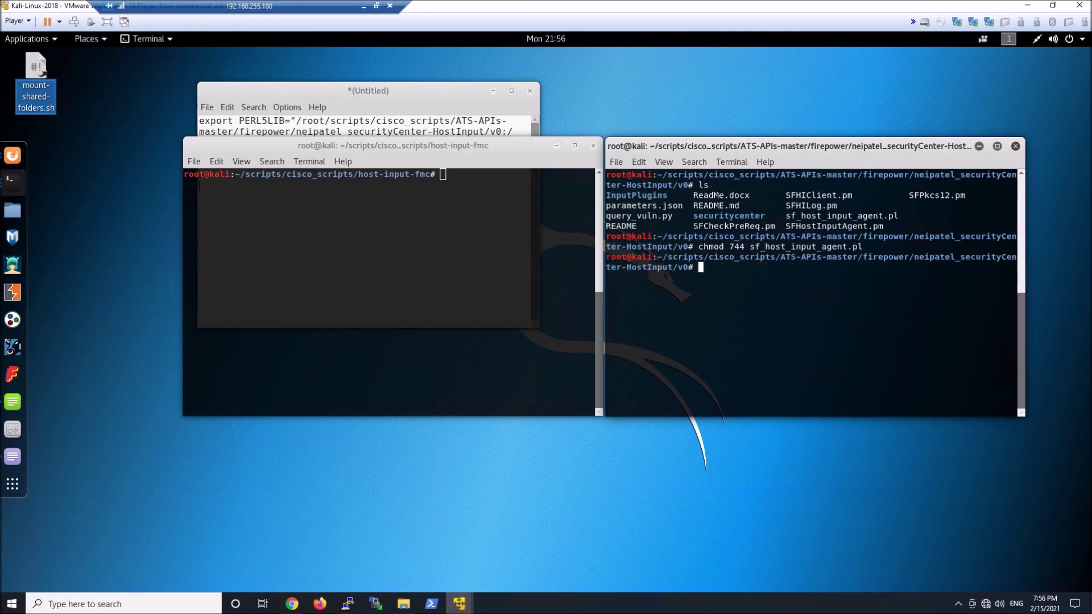
{"action": "type", "text": "ls -al"}
{"action": "key", "text": "Return"}
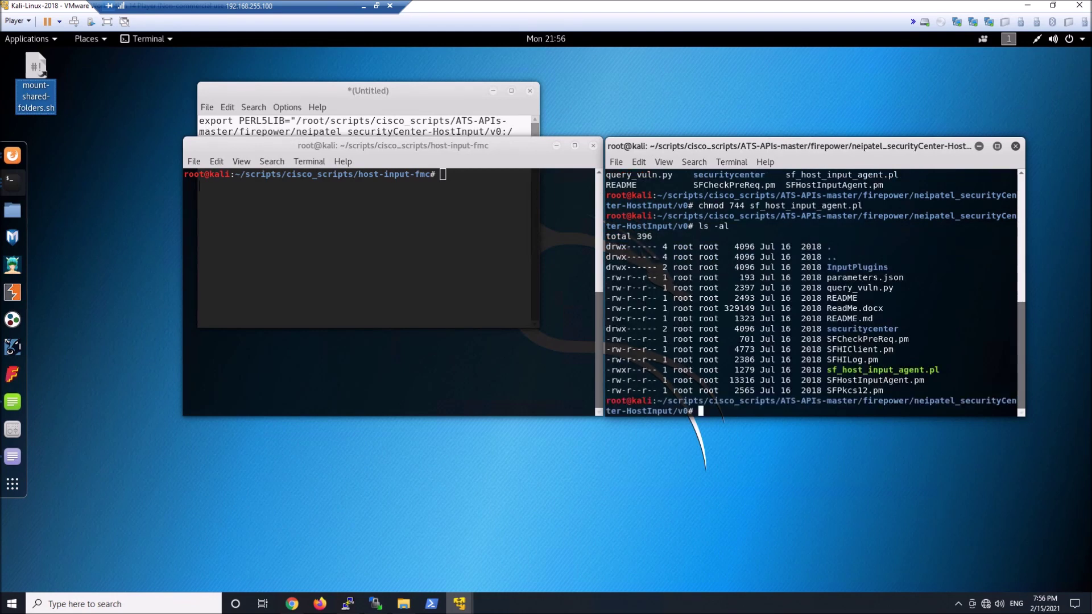
Clear the terminal, list the files, and open parameters.json in vi.
{"action": "type", "text": "clear"}
{"action": "key", "text": "Return"}
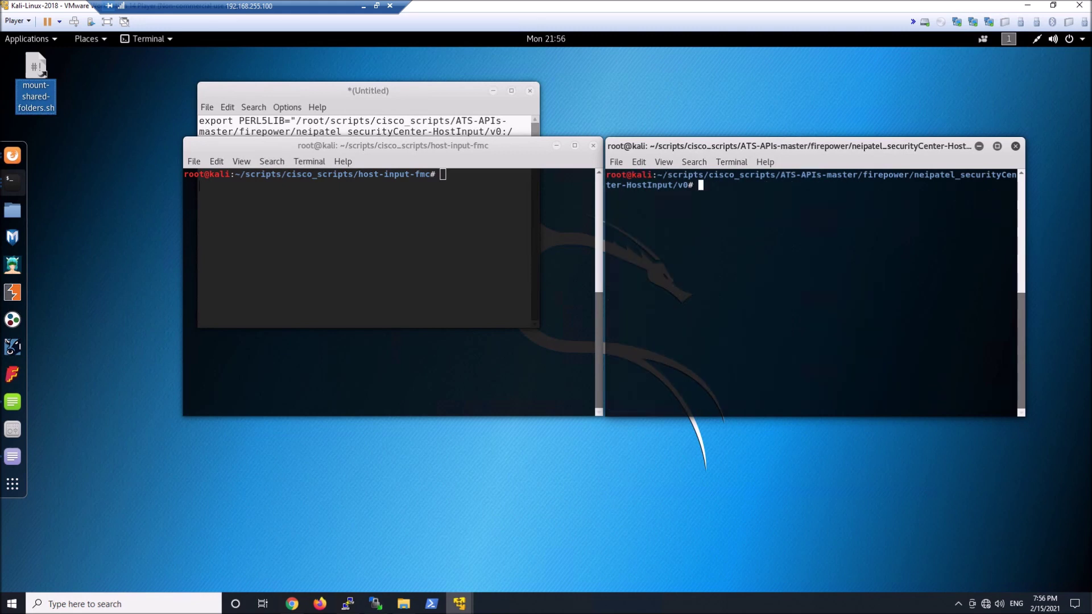
{"action": "type", "text": "ls"}
{"action": "key", "text": "Return"}
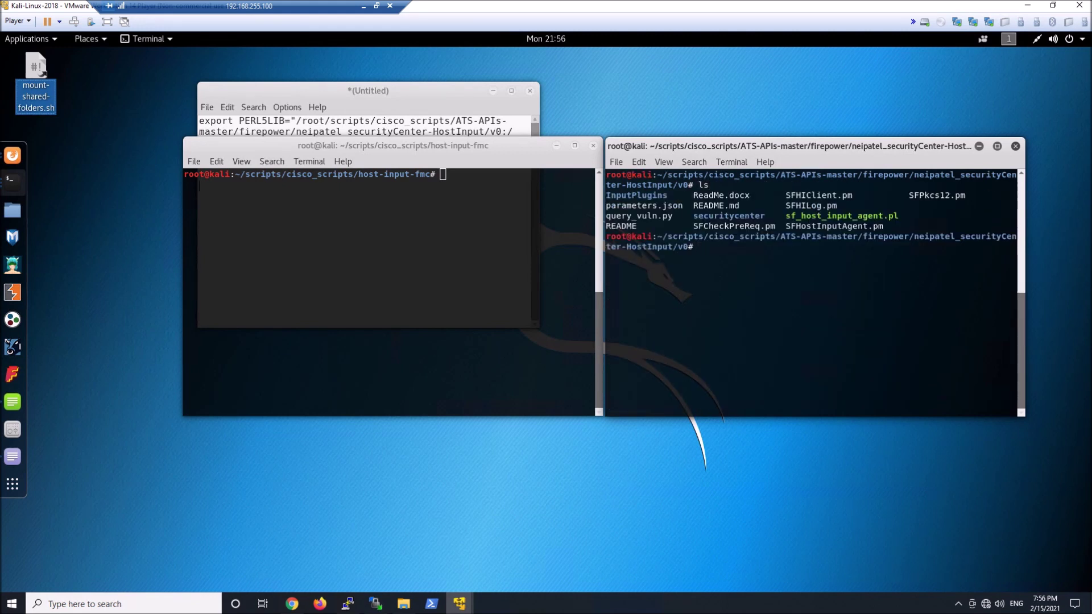
{"action": "type", "text": "vi parameters.json"}
{"action": "key", "text": "Return"}
Set hostname to 192.168.255.179 and FMCHostname to 192.168.255.253 in parameters.json.
{"action": "key", "text": "Up"}
{"action": "key", "text": "Up"}
{"action": "key", "text": "Up"}
{"action": "key", "text": "Up"}
{"action": "key", "text": "Up"}
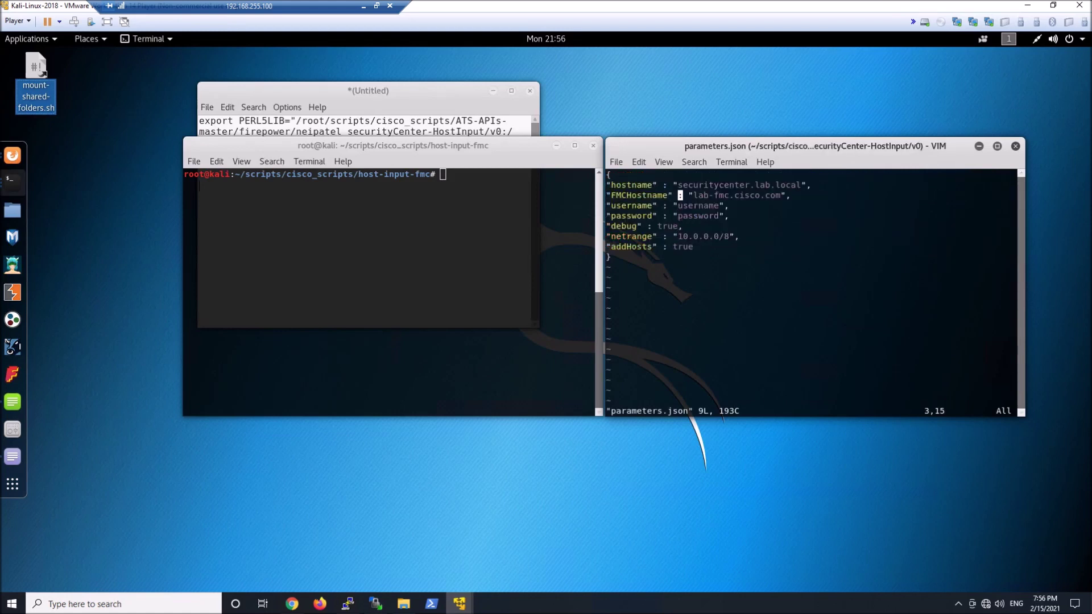
{"action": "key", "text": "x"}
{"action": "key", "text": "x"}
{"action": "key", "text": "x"}
{"action": "key", "text": "x"}
{"action": "key", "text": "x"}
{"action": "key", "text": "x"}
{"action": "key", "text": "x"}
{"action": "key", "text": "x"}
{"action": "key", "text": "x"}
{"action": "key", "text": "x"}
{"action": "key", "text": "x"}
{"action": "key", "text": "x"}
{"action": "key", "text": "x"}
{"action": "key", "text": "x"}
{"action": "key", "text": "x"}
{"action": "key", "text": "x"}
{"action": "key", "text": "x"}
{"action": "key", "text": "x"}
{"action": "key", "text": "x"}
{"action": "key", "text": "x"}
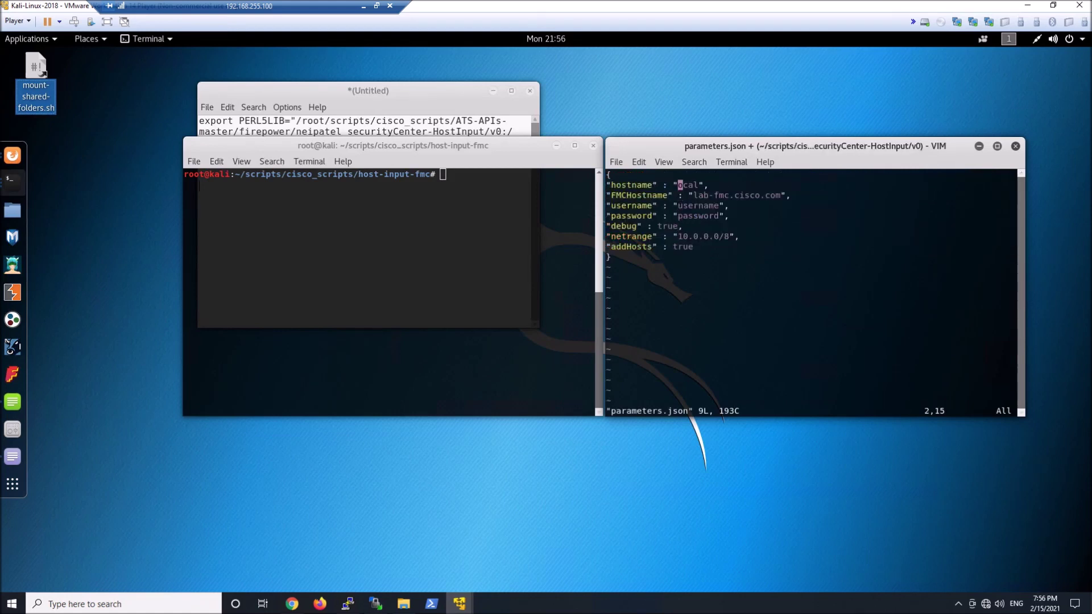
{"action": "key", "text": "x"}
{"action": "key", "text": "x"}
{"action": "key", "text": "i"}
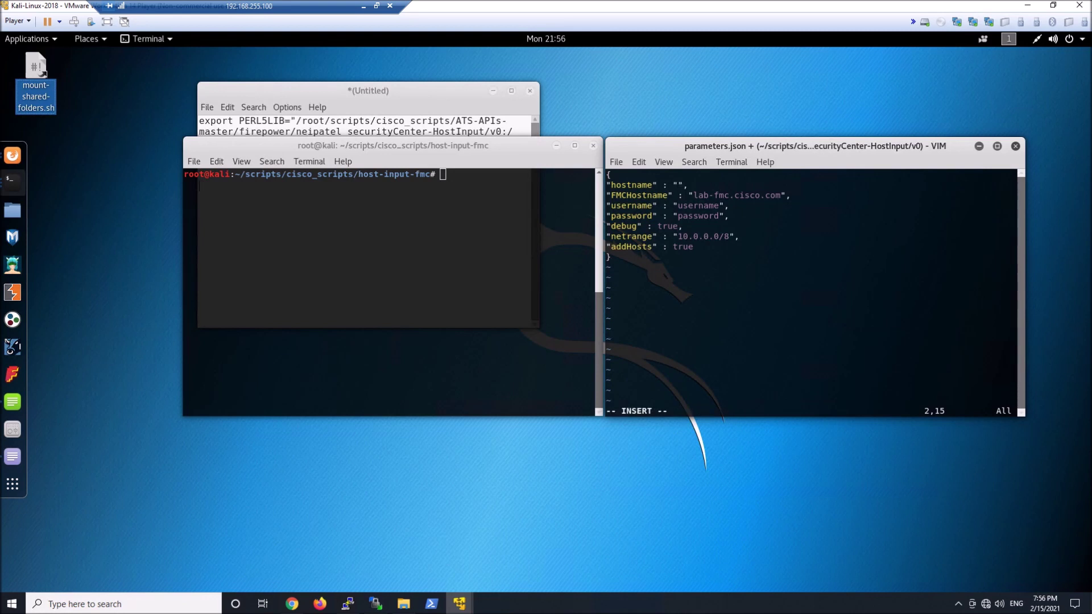
{"action": "type", "text": "192.168.255.179"}
{"action": "key", "text": "Down"}
{"action": "key", "text": "Right"}
{"action": "key", "text": "Right"}
{"action": "key", "text": "Right"}
{"action": "key", "text": "Right"}
{"action": "key", "text": "Right"}
{"action": "key", "text": "BackSpace"}
{"action": "key", "text": "BackSpace"}
{"action": "key", "text": "BackSpace"}
{"action": "key", "text": "BackSpace"}
{"action": "key", "text": "BackSpace"}
{"action": "key", "text": "BackSpace"}
{"action": "key", "text": "BackSpace"}
{"action": "key", "text": "BackSpace"}
{"action": "key", "text": "BackSpace"}
{"action": "key", "text": "BackSpace"}
{"action": "key", "text": "BackSpace"}
{"action": "key", "text": "BackSpace"}
{"action": "key", "text": "BackSpace"}
{"action": "key", "text": "BackSpace"}
{"action": "key", "text": "BackSpace"}
{"action": "key", "text": "BackSpace"}
{"action": "key", "text": "BackSpace"}
{"action": "type", "text": "192.168.255.253"}
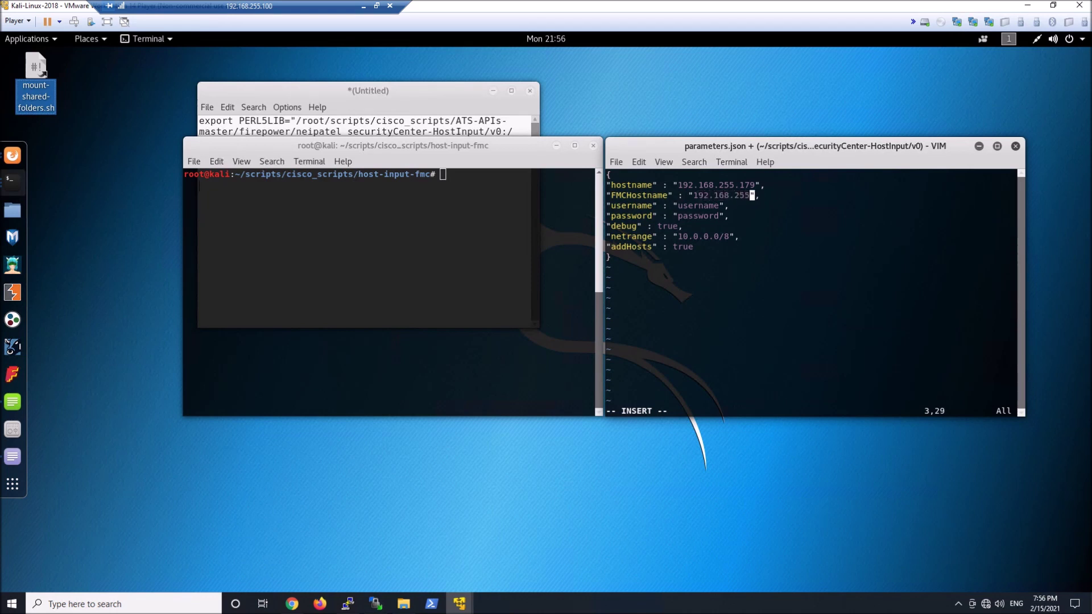
Replace the placeholder username and password with the Tenable.sc account credentials.
{"action": "key", "text": "Down"}
{"action": "key", "text": "Left"}
{"action": "key", "text": "Left"}
{"action": "key", "text": "BackSpace"}
{"action": "key", "text": "BackSpace"}
{"action": "key", "text": "BackSpace"}
{"action": "key", "text": "BackSpace"}
{"action": "key", "text": "BackSpace"}
{"action": "key", "text": "BackSpace"}
{"action": "key", "text": "BackSpace"}
{"action": "key", "text": "BackSpace"}
{"action": "key", "text": "Down"}
{"action": "key", "text": "Right"}
{"action": "key", "text": "BackSpace"}
{"action": "key", "text": "BackSpace"}
{"action": "key", "text": "BackSpace"}
{"action": "key", "text": "BackSpace"}
{"action": "key", "text": "BackSpace"}
{"action": "key", "text": "BackSpace"}
{"action": "key", "text": "BackSpace"}
{"action": "key", "text": "BackSpace"}
Change the netrange from 10.0.0.0/8 to 192.168.255.0/24.
{"action": "key", "text": "Down"}
{"action": "key", "text": "Left"}
{"action": "key", "text": "Down"}
{"action": "key", "text": "Right"}
{"action": "key", "text": "Delete"}
{"action": "key", "text": "Delete"}
{"action": "key", "text": "Delete"}
{"action": "key", "text": "Delete"}
{"action": "key", "text": "Delete"}
{"action": "key", "text": "Delete"}
{"action": "key", "text": "Delete"}
{"action": "key", "text": "Delete"}
{"action": "key", "text": "Delete"}
{"action": "type", "text": "92.168.255.0/24"}
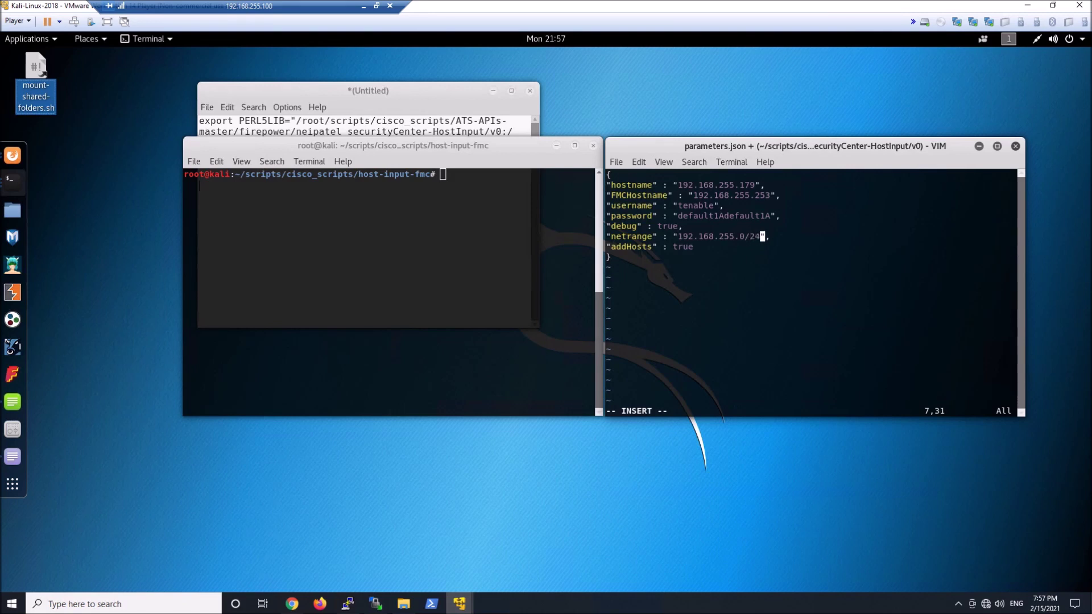
{"action": "key", "text": "Down"}
Save parameters.json with :wq and list the v0 folder's files.
{"action": "key", "text": "Escape"}
{"action": "type", "text": ":wq"}
{"action": "key", "text": "Return"}
{"action": "type", "text": "ls"}
{"action": "key", "text": "Return"}
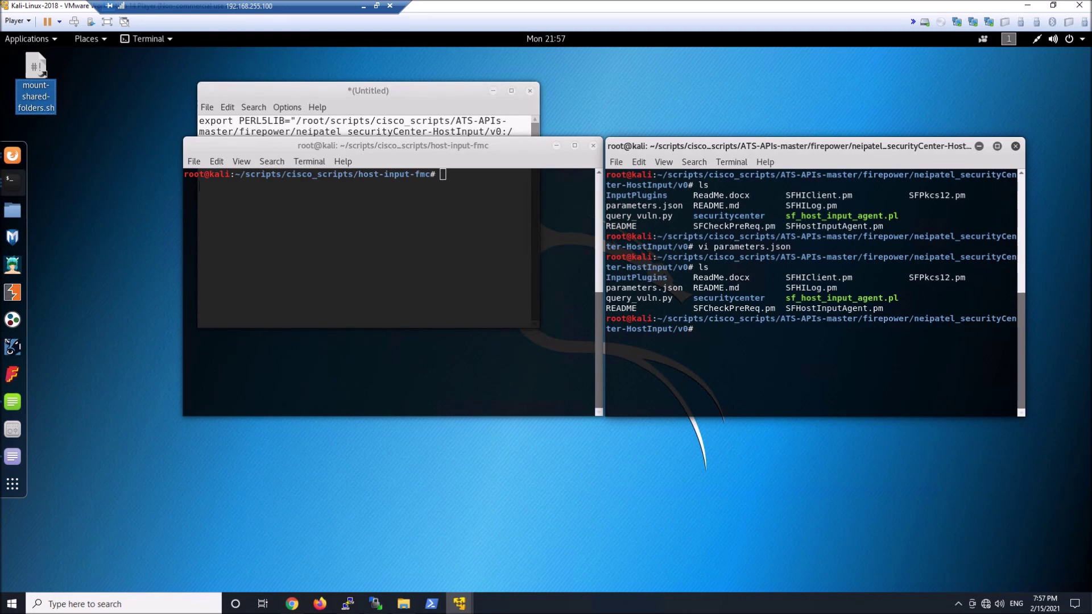
In the host-input-fmc terminal, start a cp command with the 192.168.255.176_15.pkcs12 file name.
{"action": "left_click", "coordinate": [478, 246]}
{"action": "type", "text": "ls"}
{"action": "key", "text": "Return"}
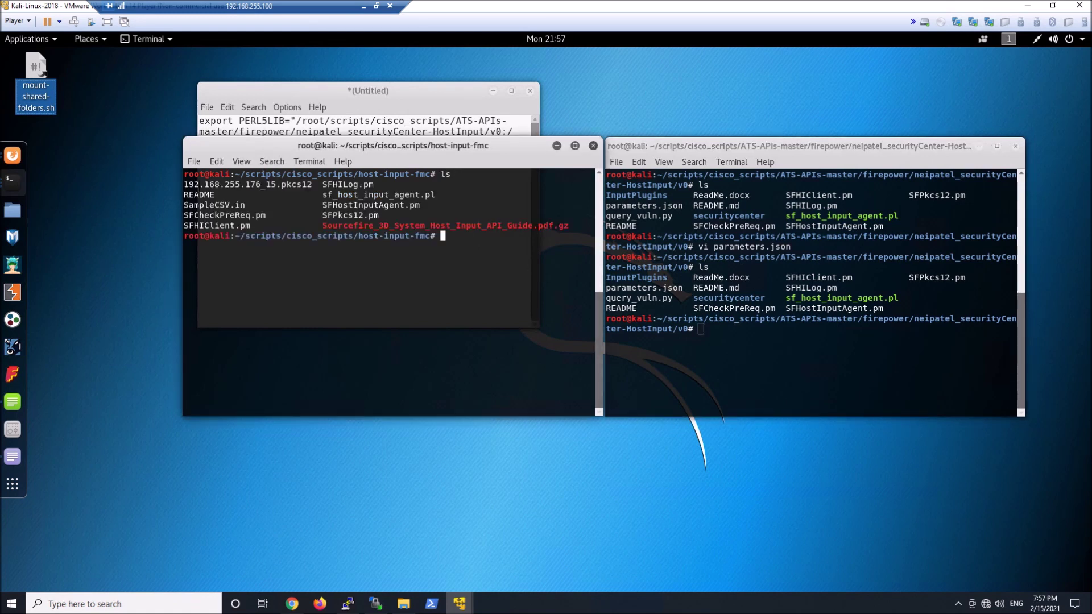
{"action": "double_click", "coordinate": [278, 184]}
{"action": "right_click", "coordinate": [278, 183]}
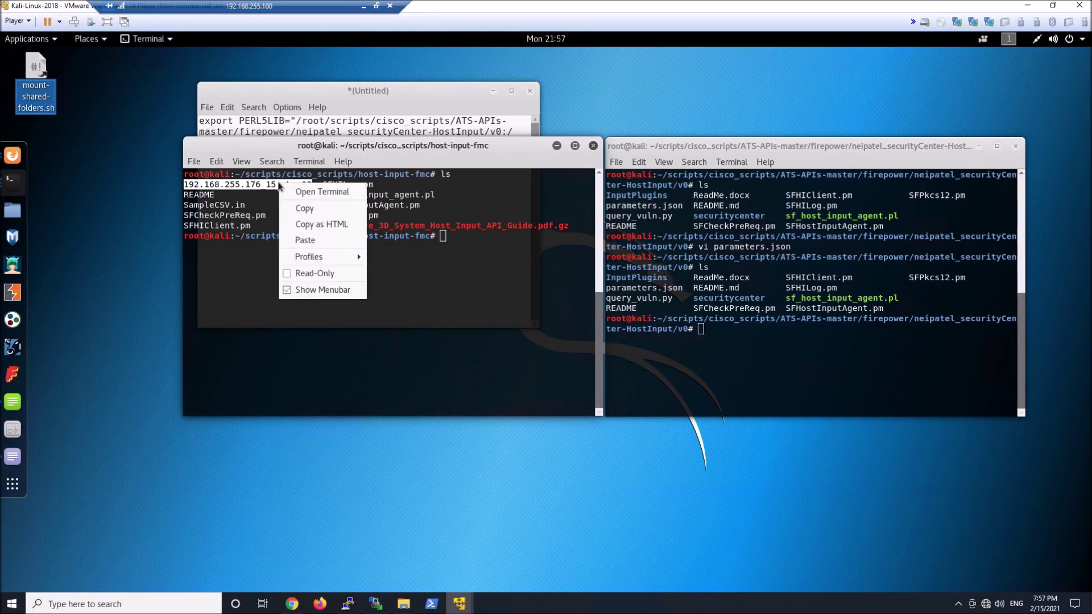
{"action": "left_click", "coordinate": [302, 207]}
{"action": "left_click", "coordinate": [446, 292]}
{"action": "type", "text": "cp"}
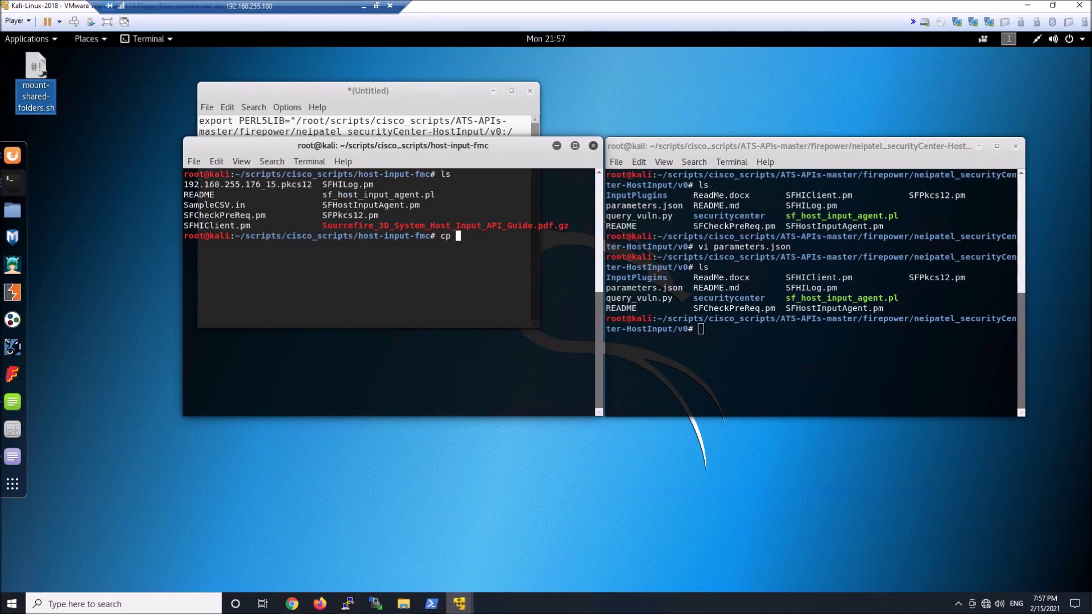
{"action": "right_click", "coordinate": [477, 249]}
{"action": "left_click", "coordinate": [511, 303]}
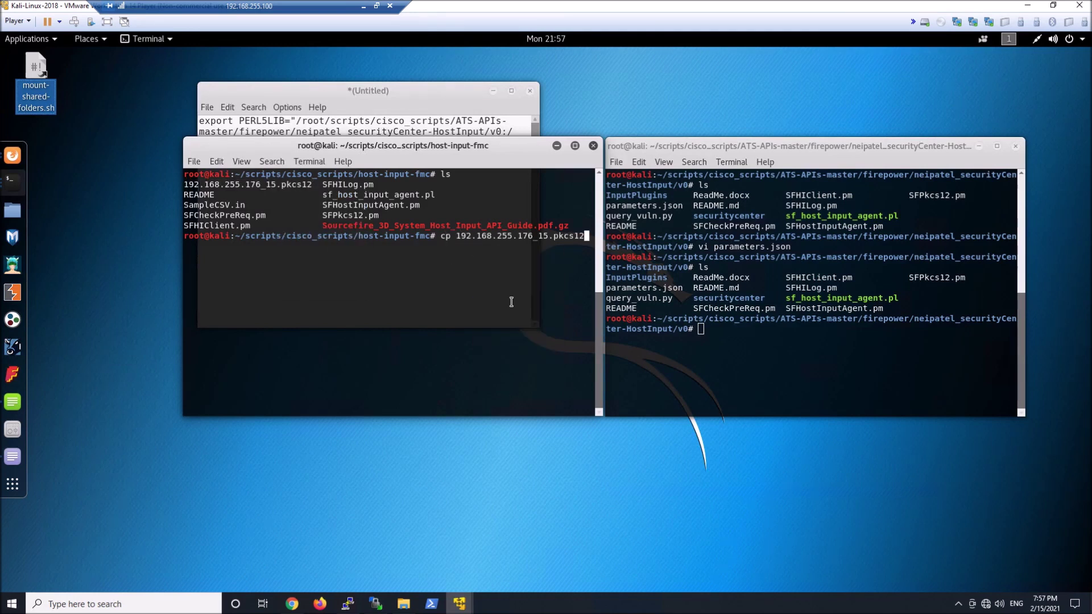
Copy the certificate to ../ATS-APIs-master/firepower/neipatel_securityCenter-HostInput/v0/.
{"action": "type", "text": "../"}
{"action": "type", "text": "A"}
{"action": "key", "text": "Tab"}
{"action": "type", "text": "/f"}
{"action": "key", "text": "Tab"}
{"action": "type", "text": "n"}
{"action": "key", "text": "Tab"}
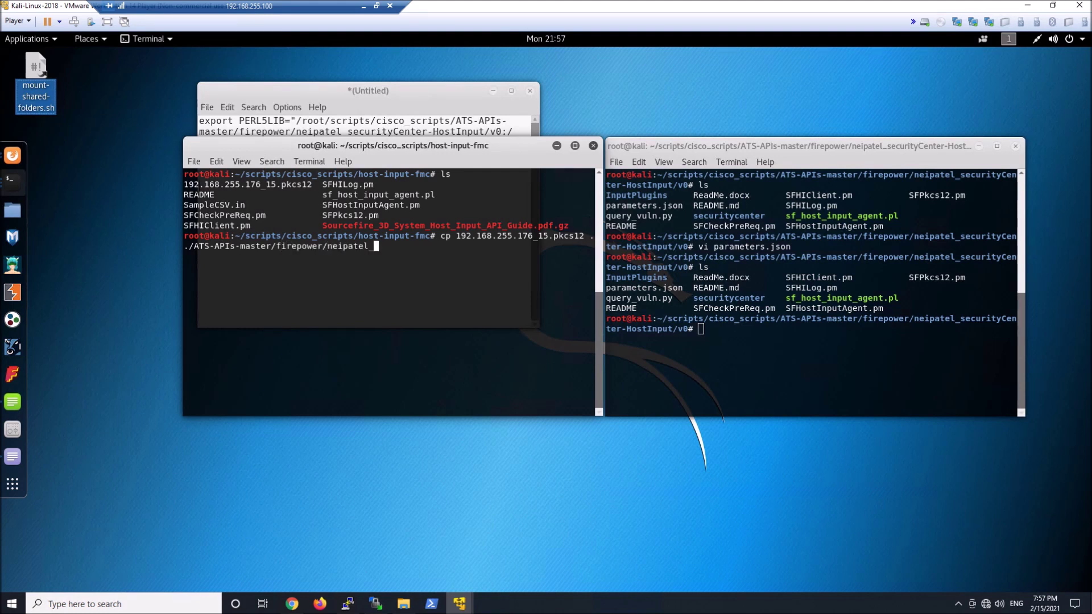
{"action": "type", "text": "s"}
{"action": "key", "text": "Tab"}
{"action": "type", "text": "v0/"}
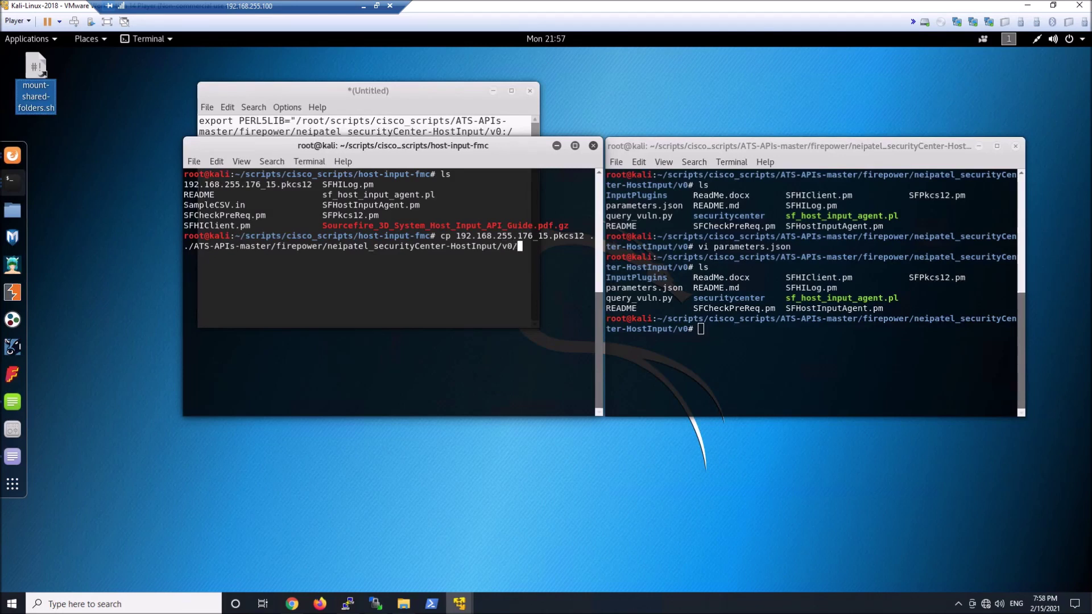
{"action": "key", "text": "Return"}
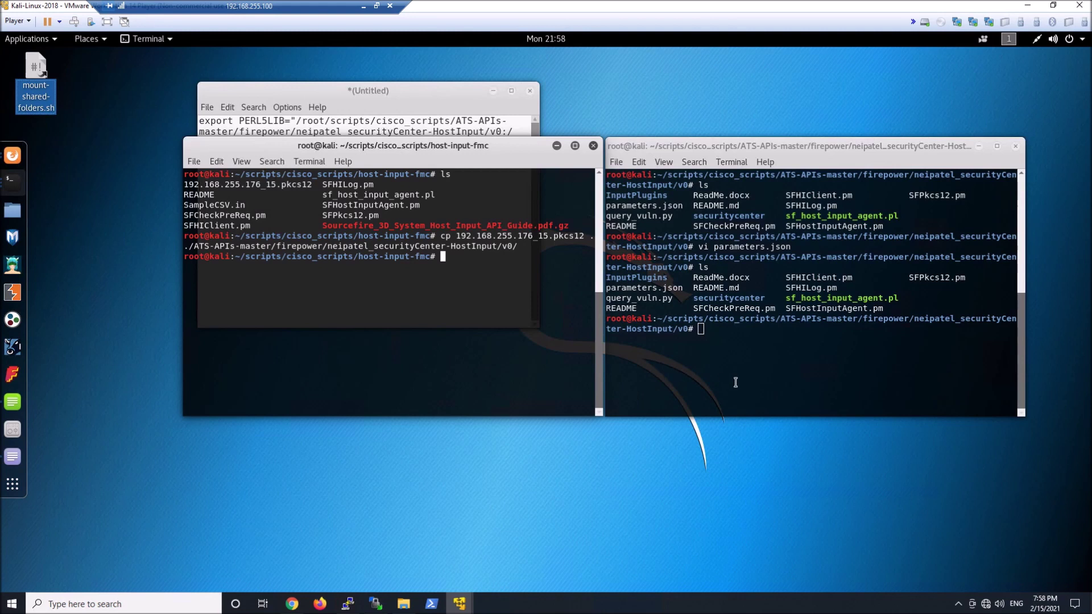
Confirm the certificate appears in the v0 folder, then clear the terminal.
{"action": "left_click", "coordinate": [736, 383]}
{"action": "type", "text": "ls"}
{"action": "key", "text": "Return"}
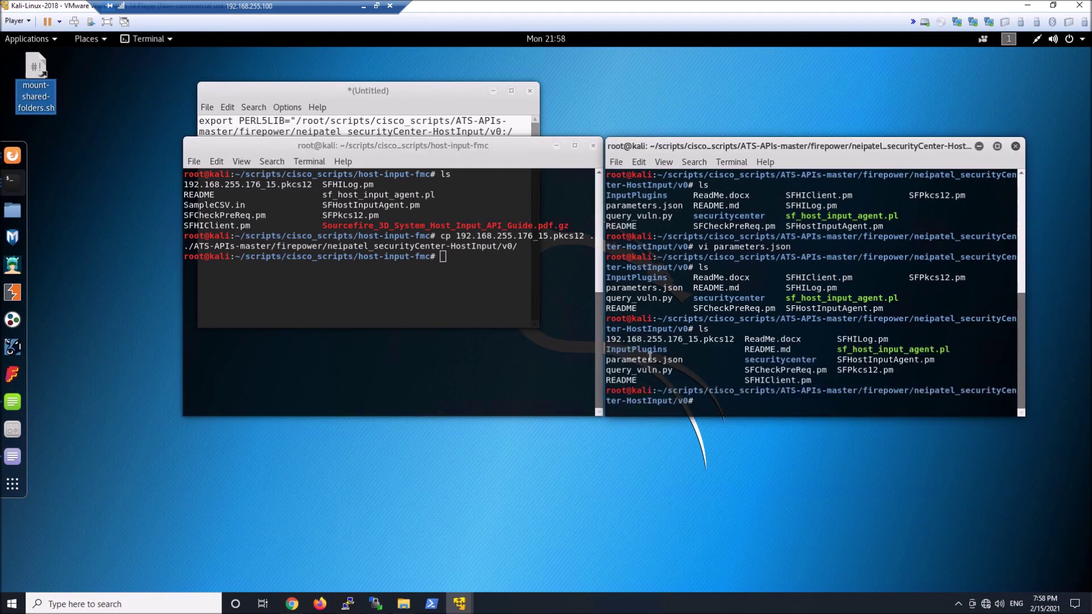
{"action": "type", "text": "clear"}
{"action": "key", "text": "Return"}
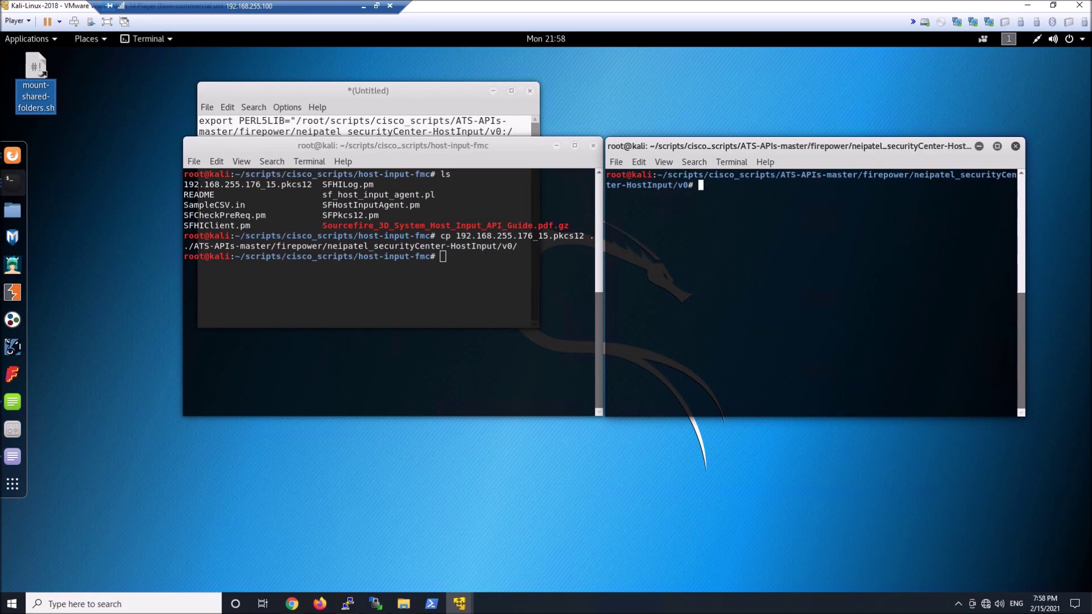
Start the query_vuln.py script with python2.7 and consult the PERL5LIB notes.
{"action": "type", "text": "python2.7 que"}
{"action": "key", "text": "Tab"}
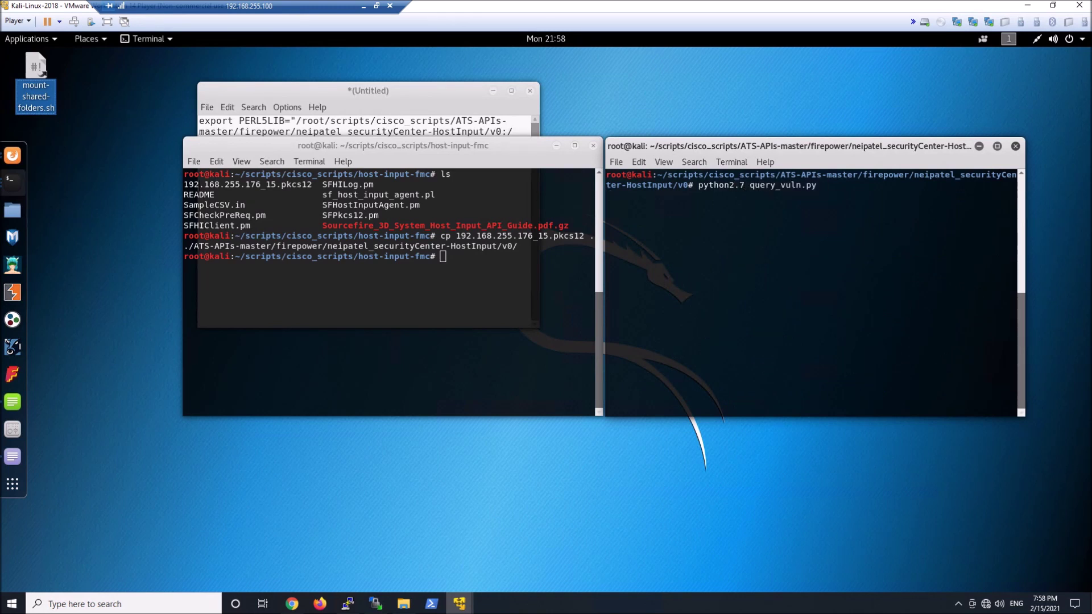
{"action": "left_click", "coordinate": [398, 91]}
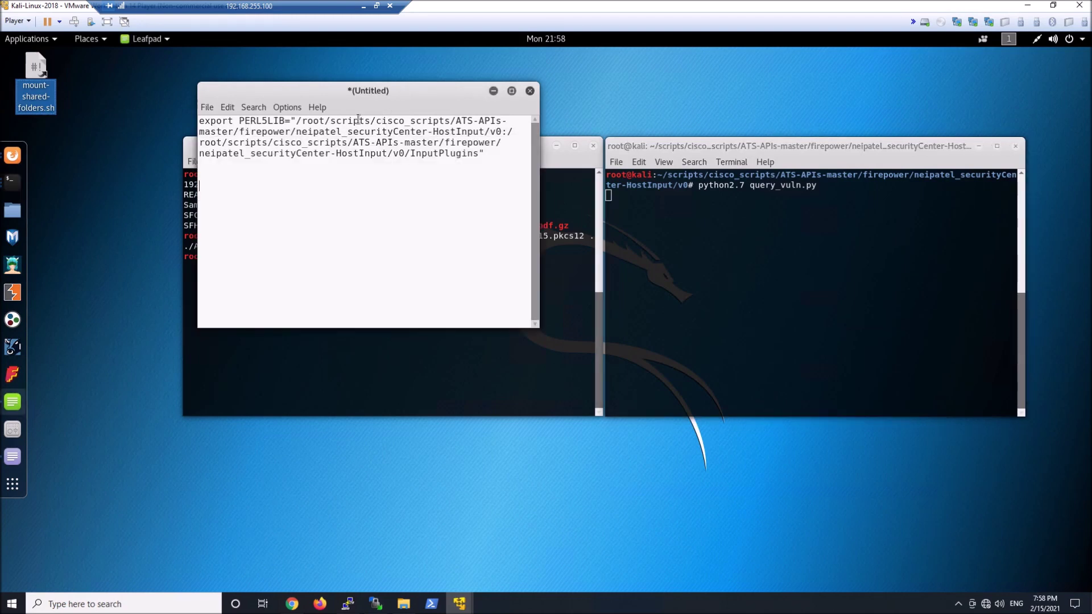
{"action": "left_click", "coordinate": [565, 170]}
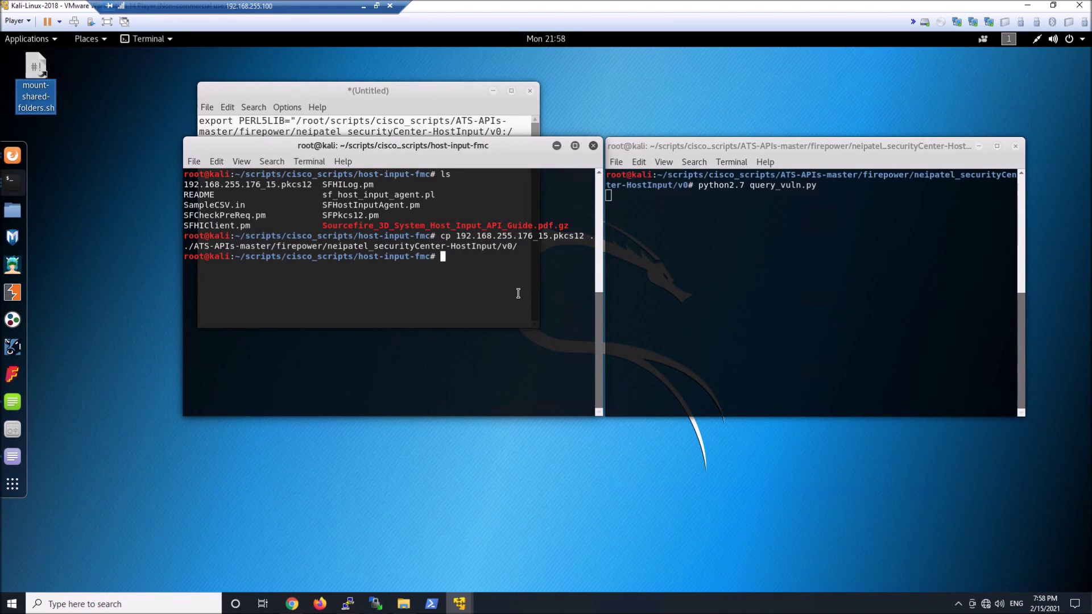
{"action": "type", "text": "perl -V"}
{"action": "key", "text": "Return"}
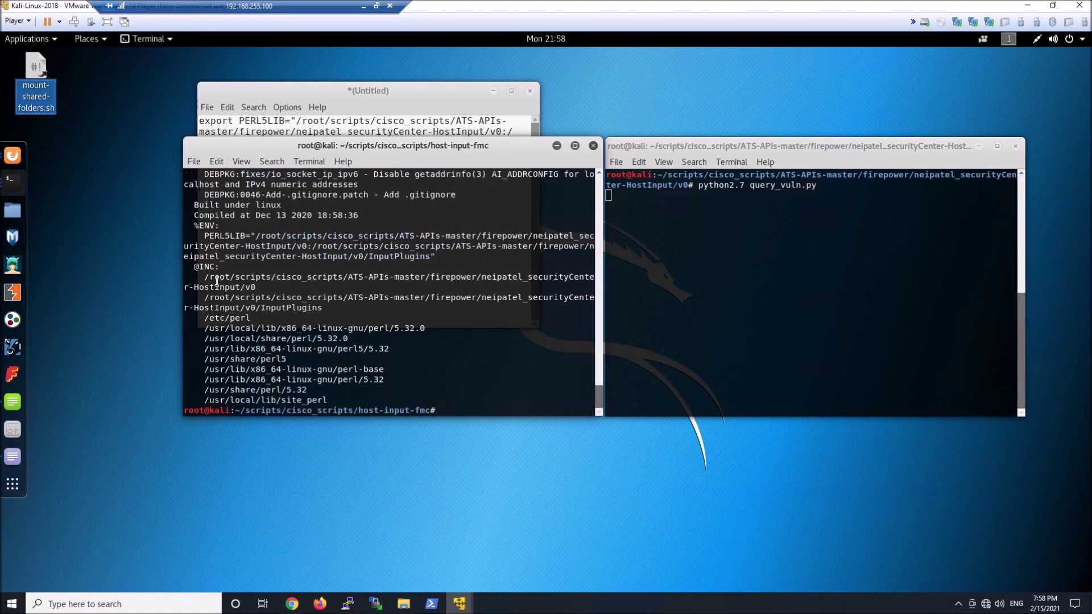
{"action": "left_click_drag", "start_coordinate": [204, 277], "coordinate": [365, 310]}
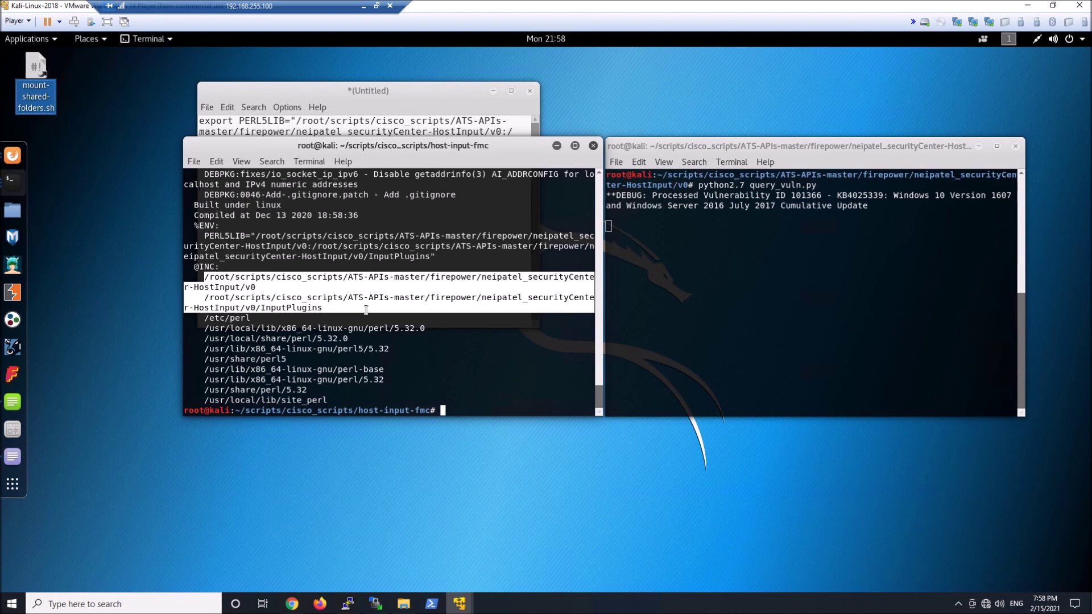
{"action": "left_click", "coordinate": [366, 310]}
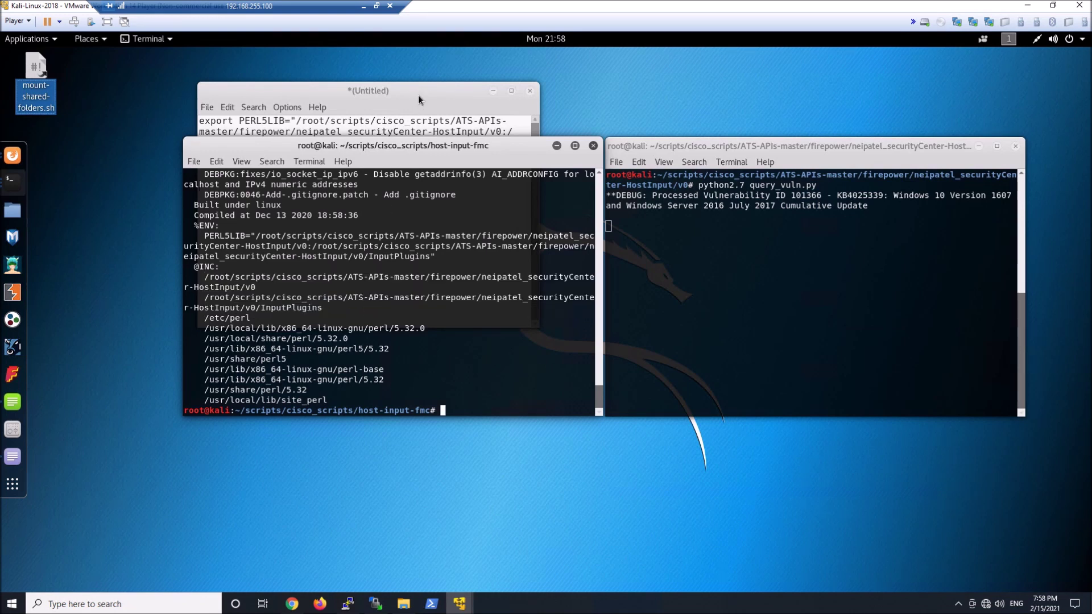
{"action": "left_click", "coordinate": [419, 99]}
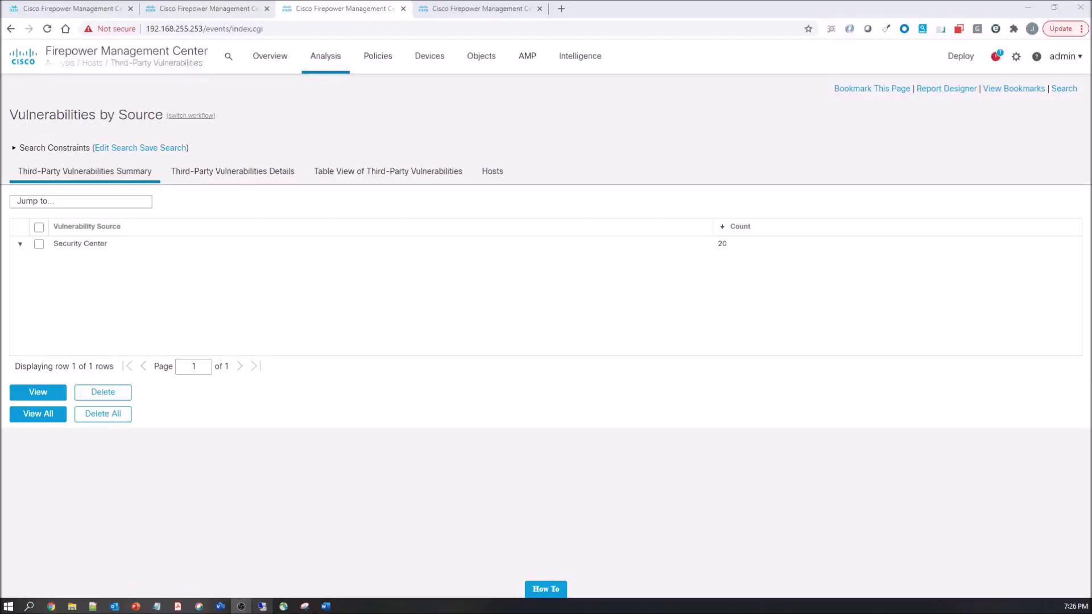
Drill into the Security Center vulnerabilities table and open host 192.168.255.200's profile.
{"action": "mouse_move", "coordinate": [333, 69]}
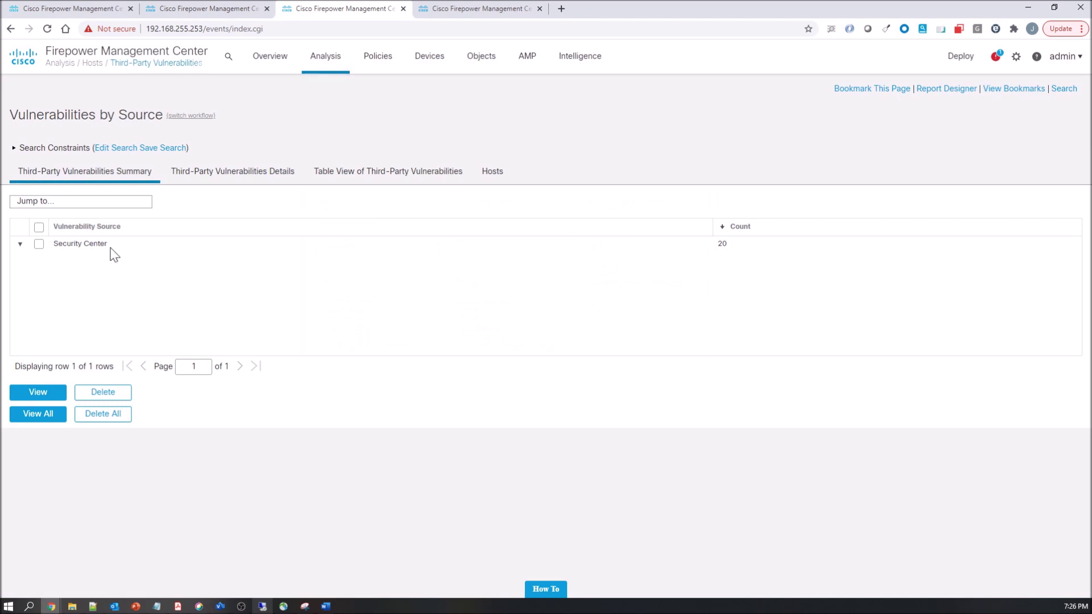
{"action": "left_click", "coordinate": [21, 245]}
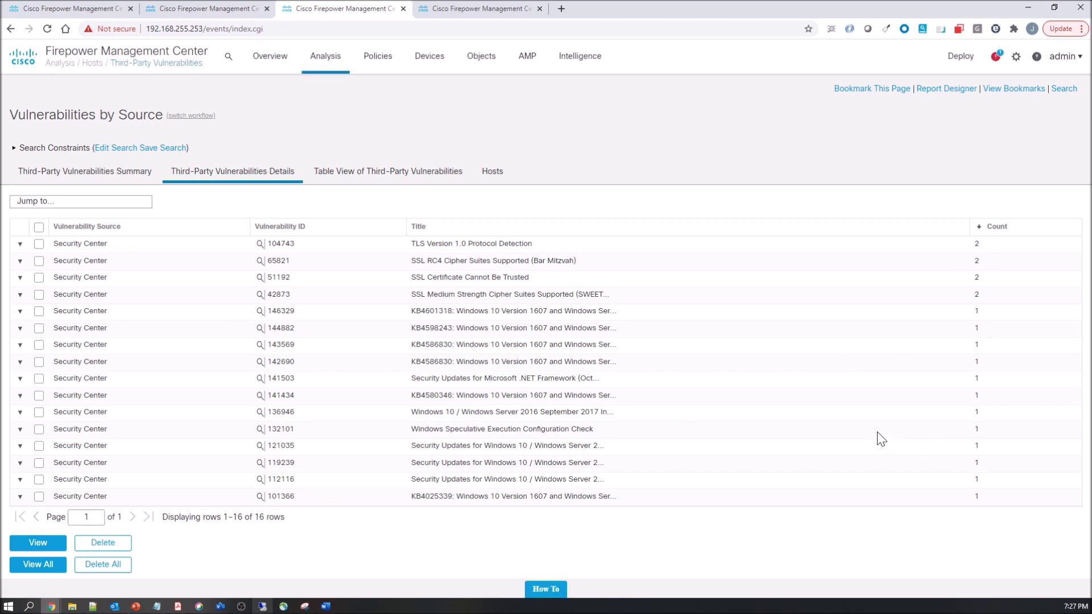
{"action": "left_click", "coordinate": [456, 174]}
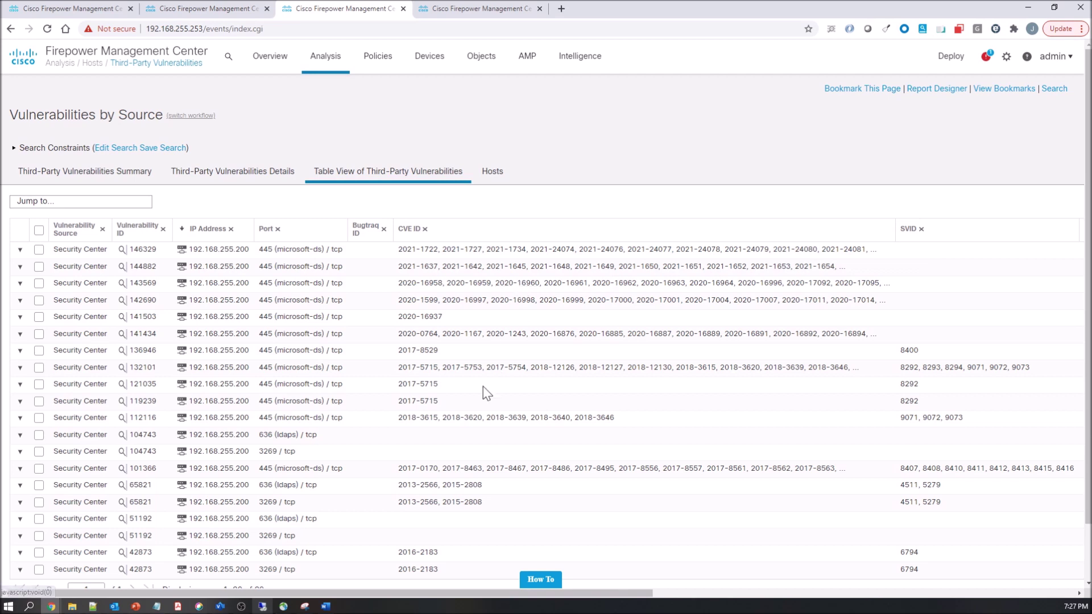
{"action": "left_click", "coordinate": [485, 176]}
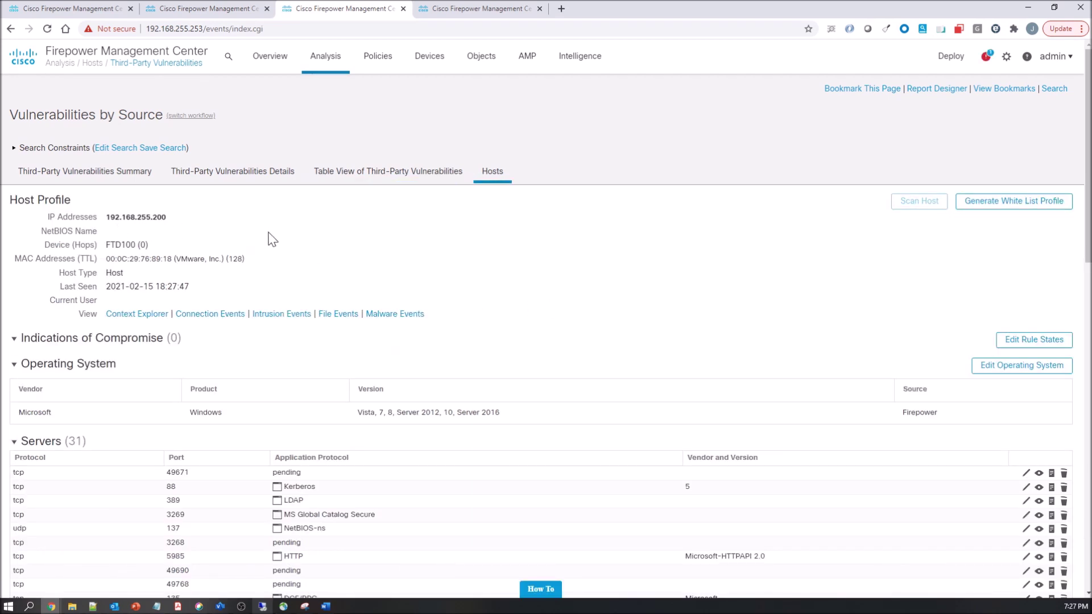
Expand the host profile's 28 Security Center vulnerabilities.
{"action": "scroll", "coordinate": [269, 238], "scroll_direction": "down", "scroll_amount": 2}
{"action": "scroll", "coordinate": [268, 238], "scroll_direction": "down", "scroll_amount": 8}
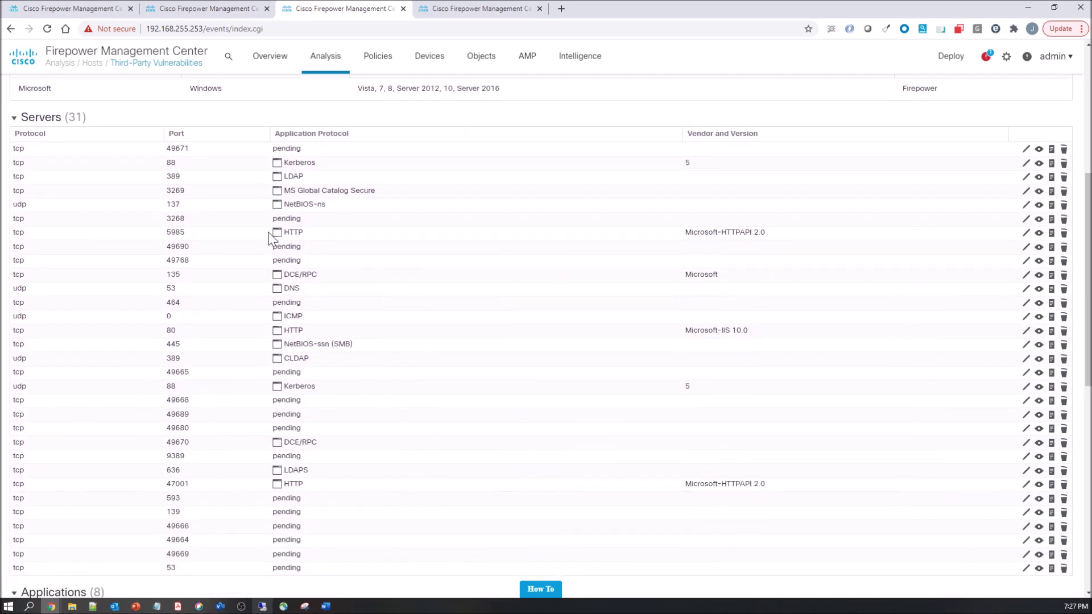
{"action": "scroll", "coordinate": [222, 395], "scroll_direction": "down", "scroll_amount": 4}
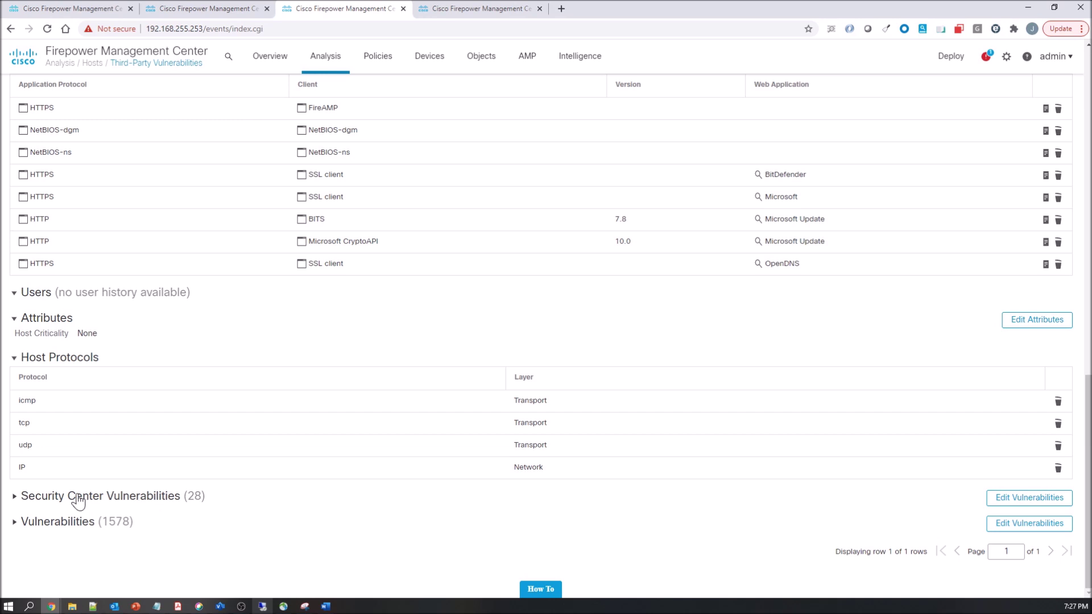
{"action": "left_click", "coordinate": [15, 498]}
{"action": "scroll", "coordinate": [141, 496], "scroll_direction": "down", "scroll_amount": 4}
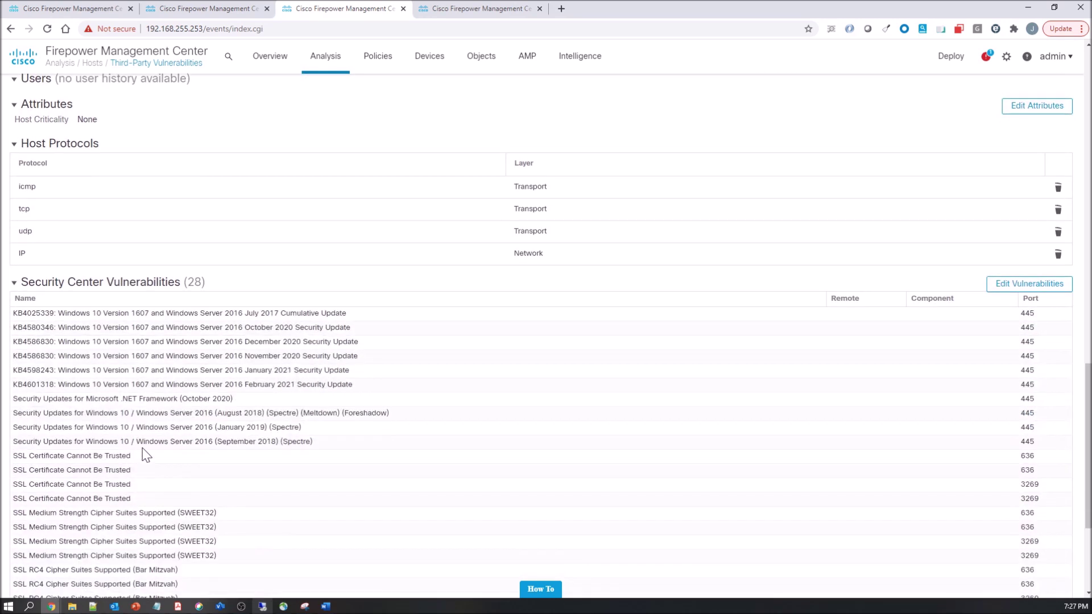
View and close the November 2020 KB4586830 vulnerability details.
{"action": "left_click", "coordinate": [179, 358]}
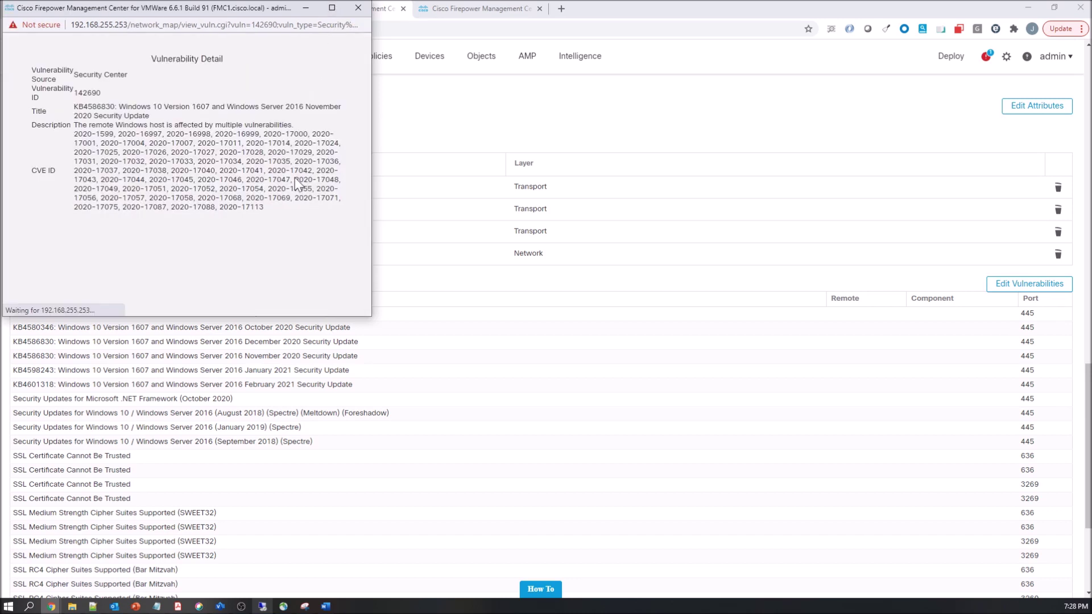
{"action": "left_click", "coordinate": [358, 8]}
{"action": "scroll", "coordinate": [341, 385], "scroll_direction": "down", "scroll_amount": 4}
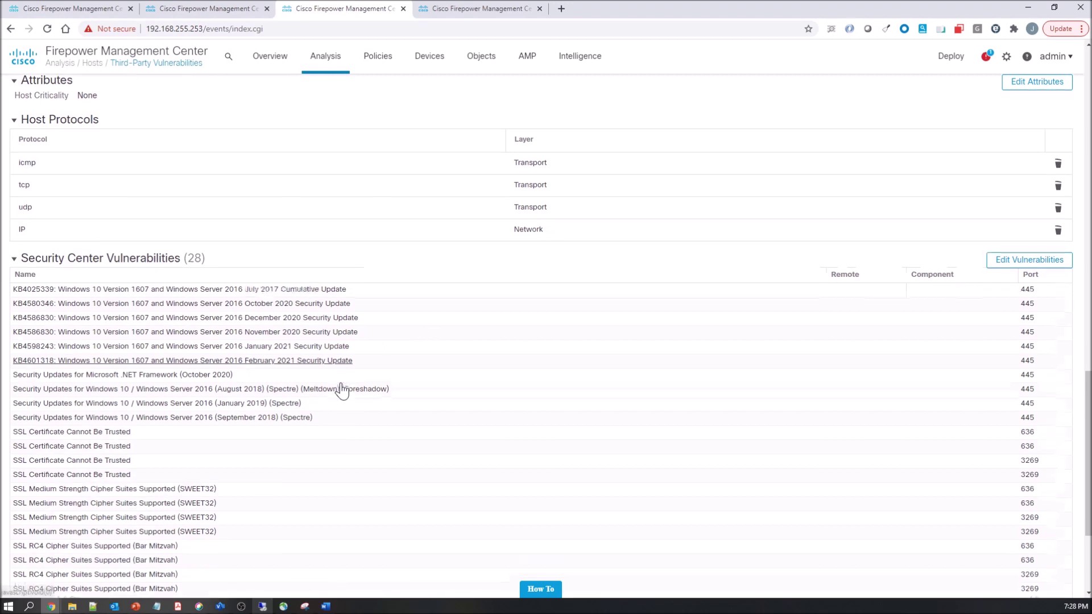